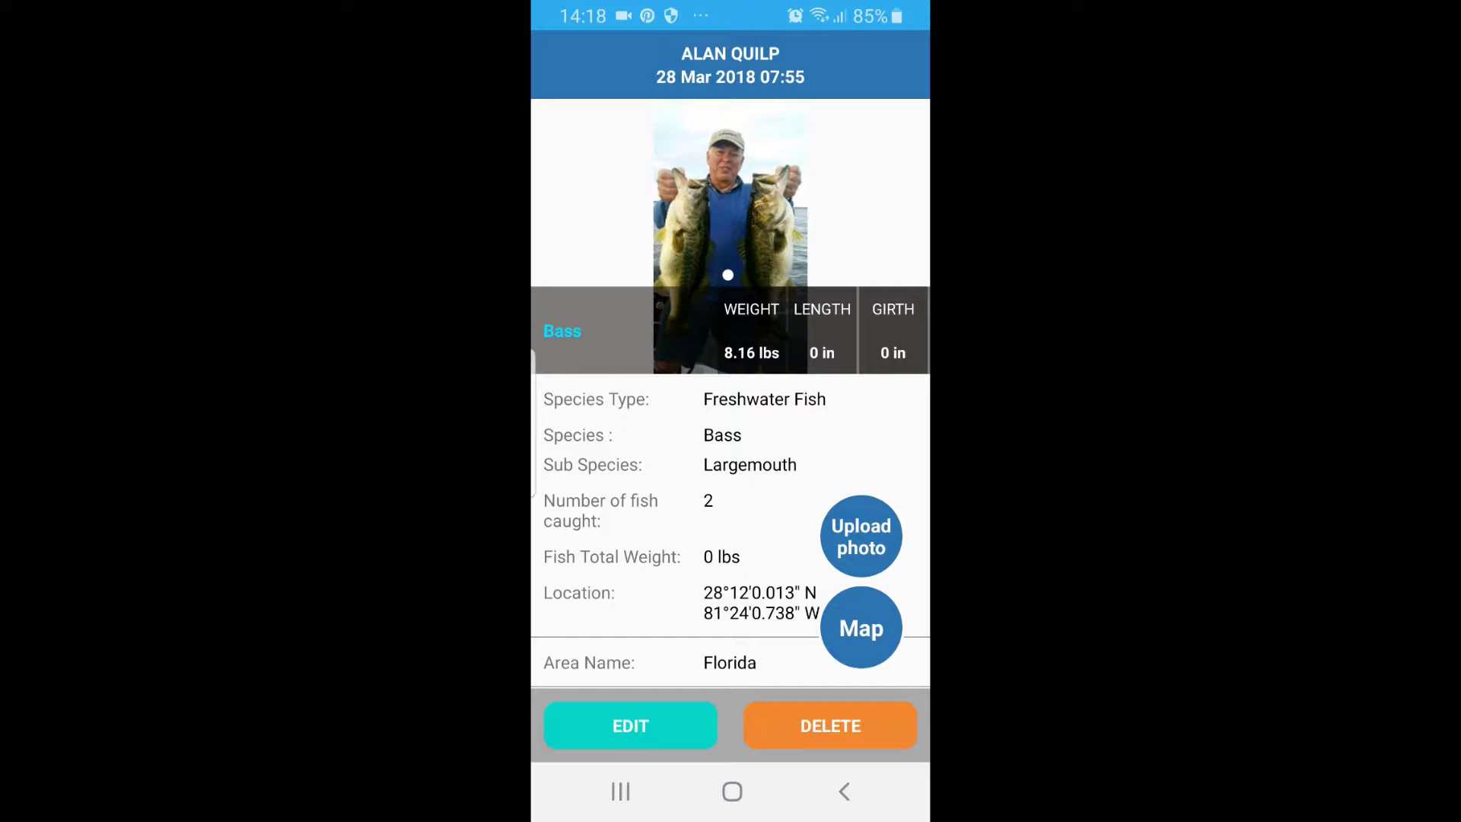
- Upload the bass catch photo with the description 'Largemouth Bass, Florida - March'
click(860, 532)
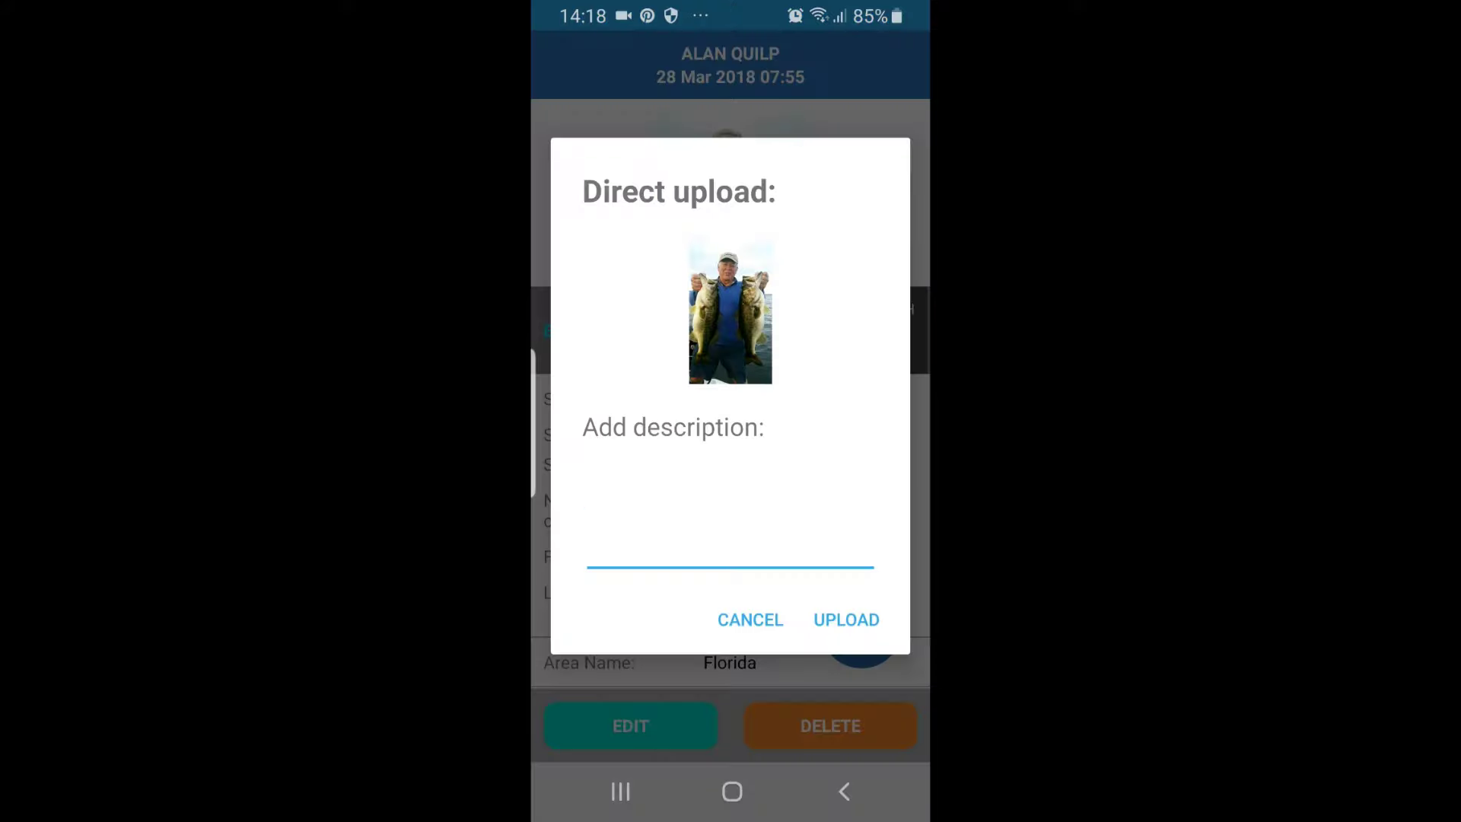
click(730, 536)
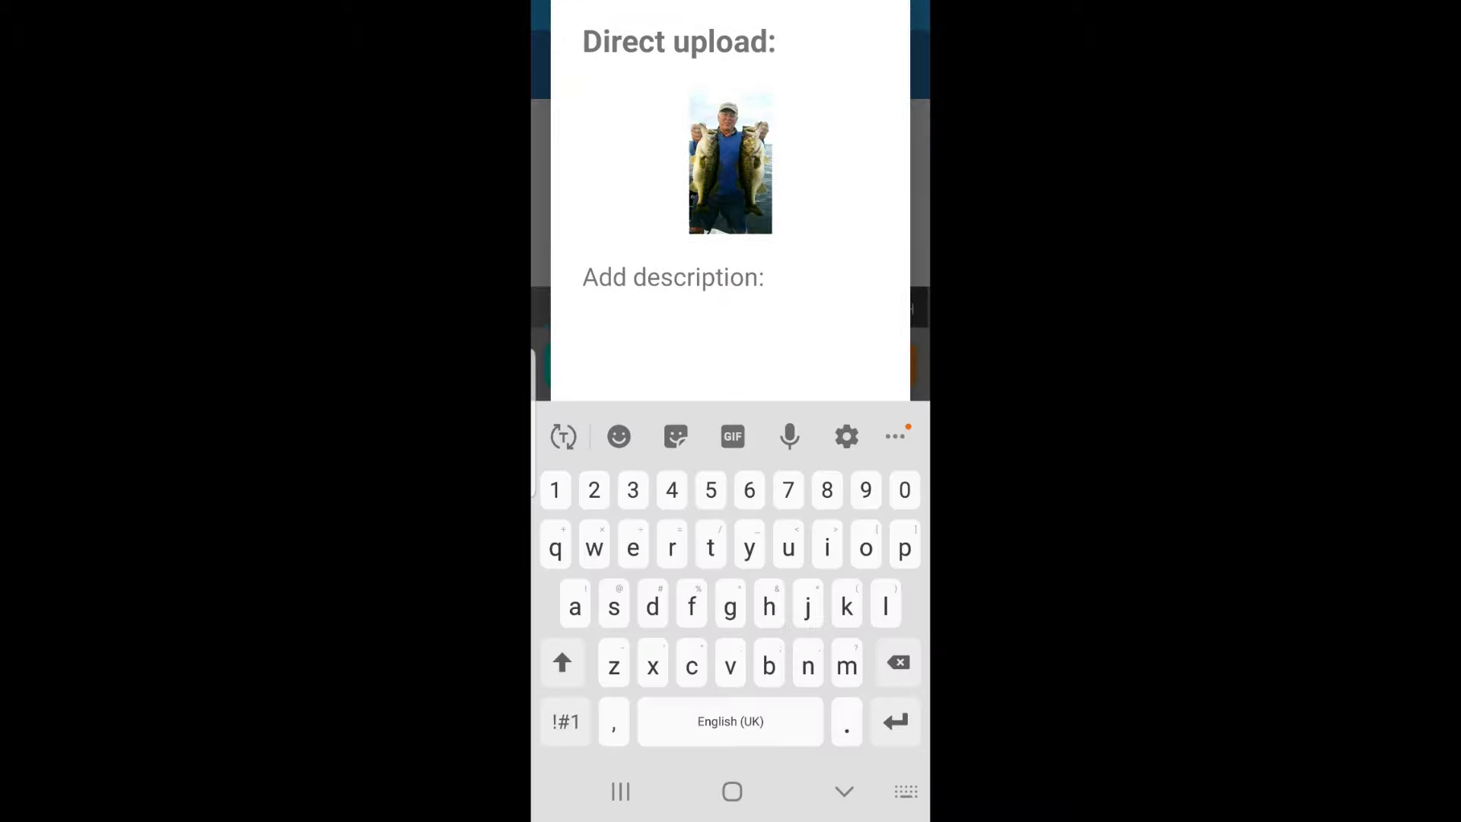
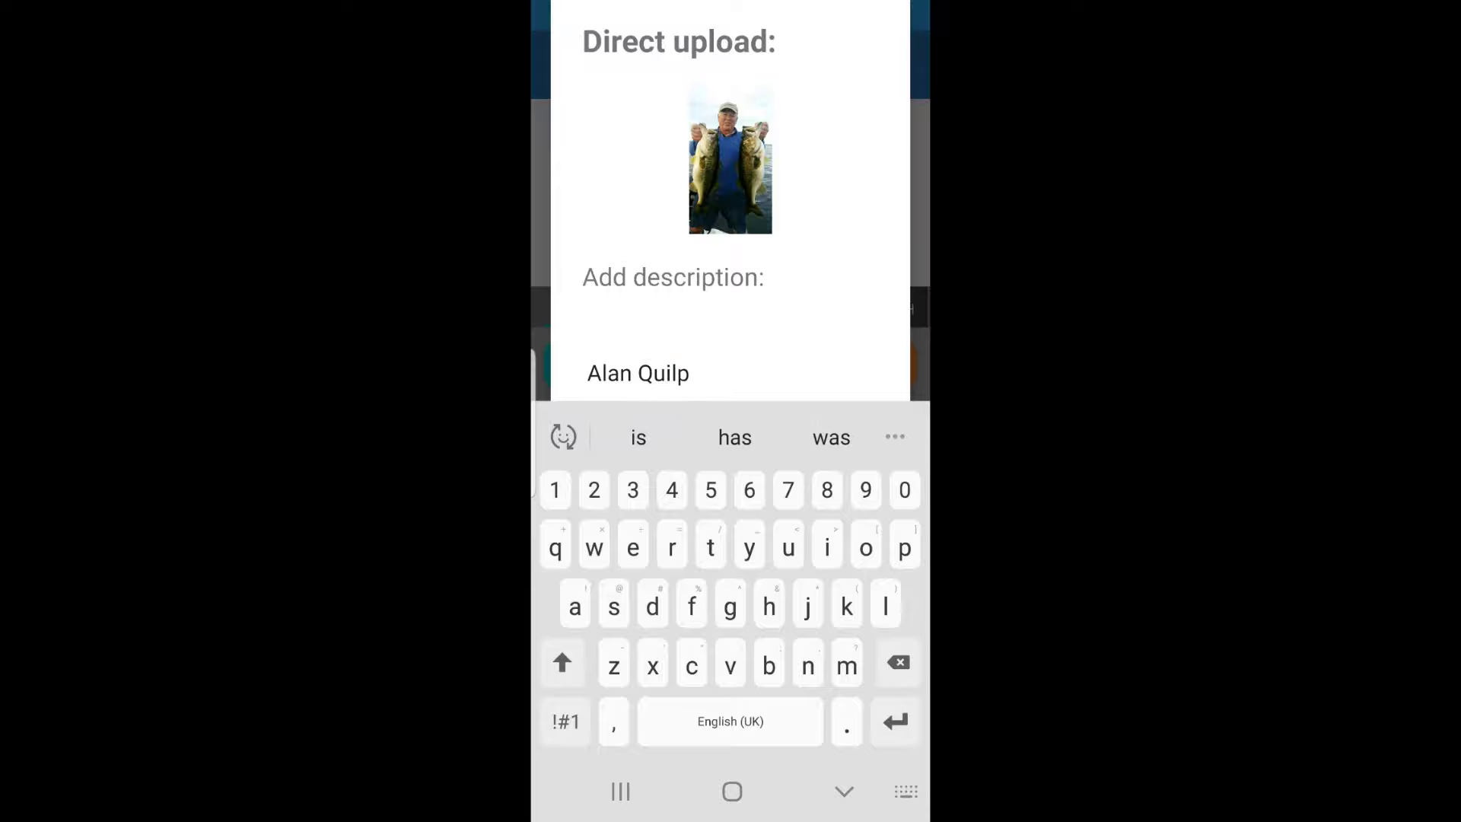
click(565, 720)
text(-)
click(565, 721)
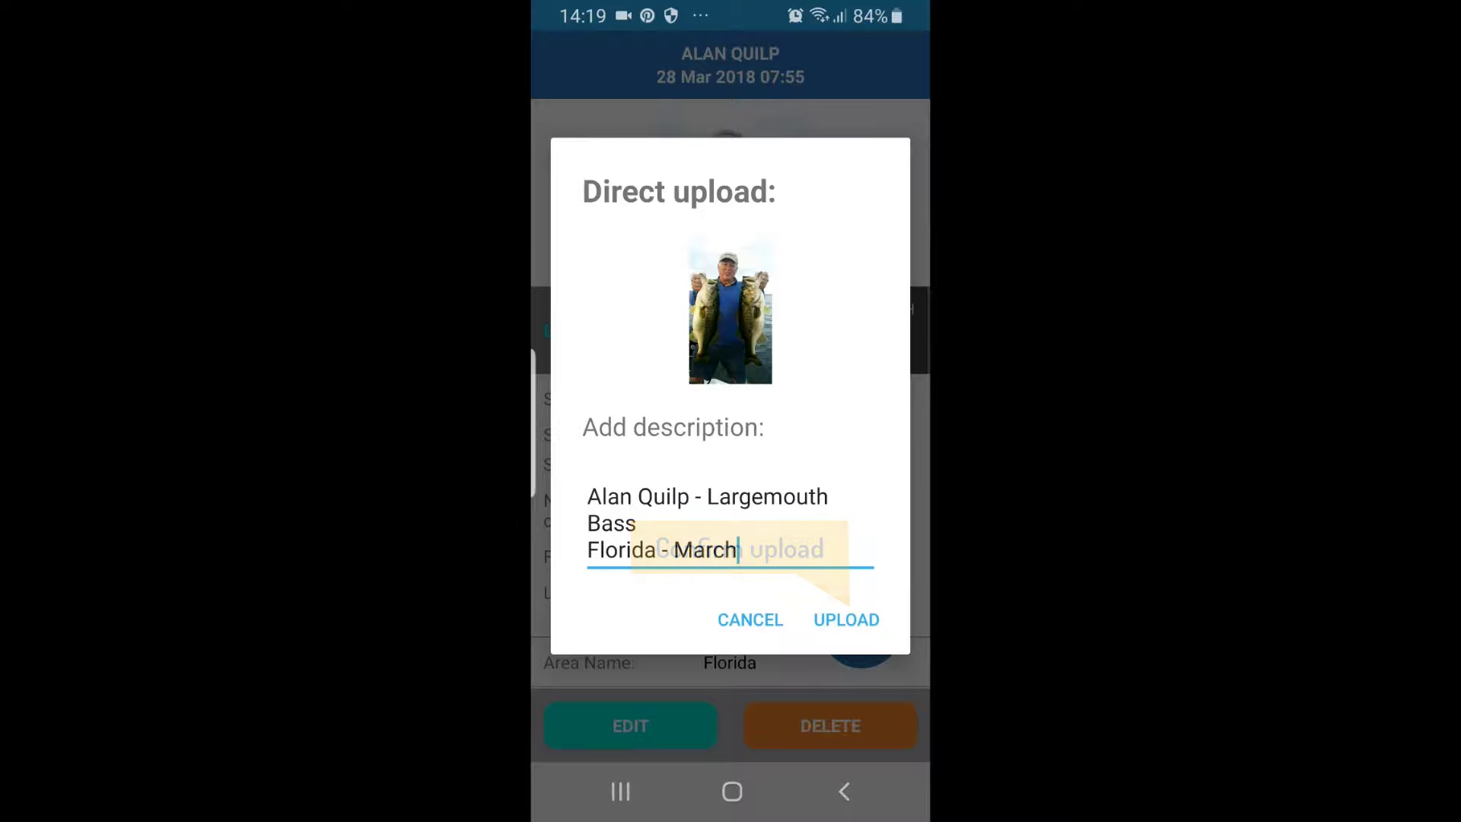
click(846, 619)
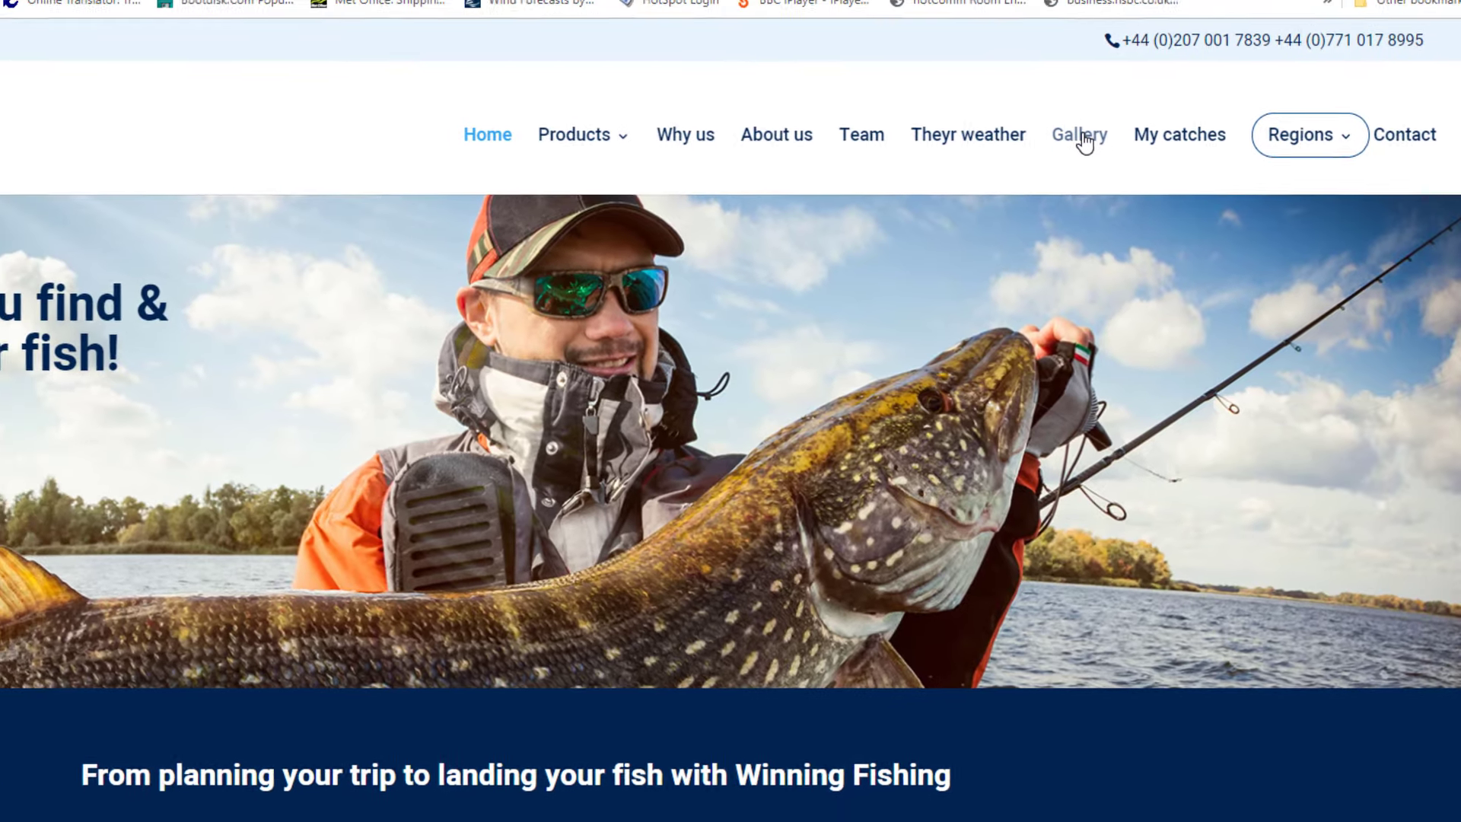
- Enlarge the Largemouth Bass photo in the website Gallery, then close it
click(1085, 137)
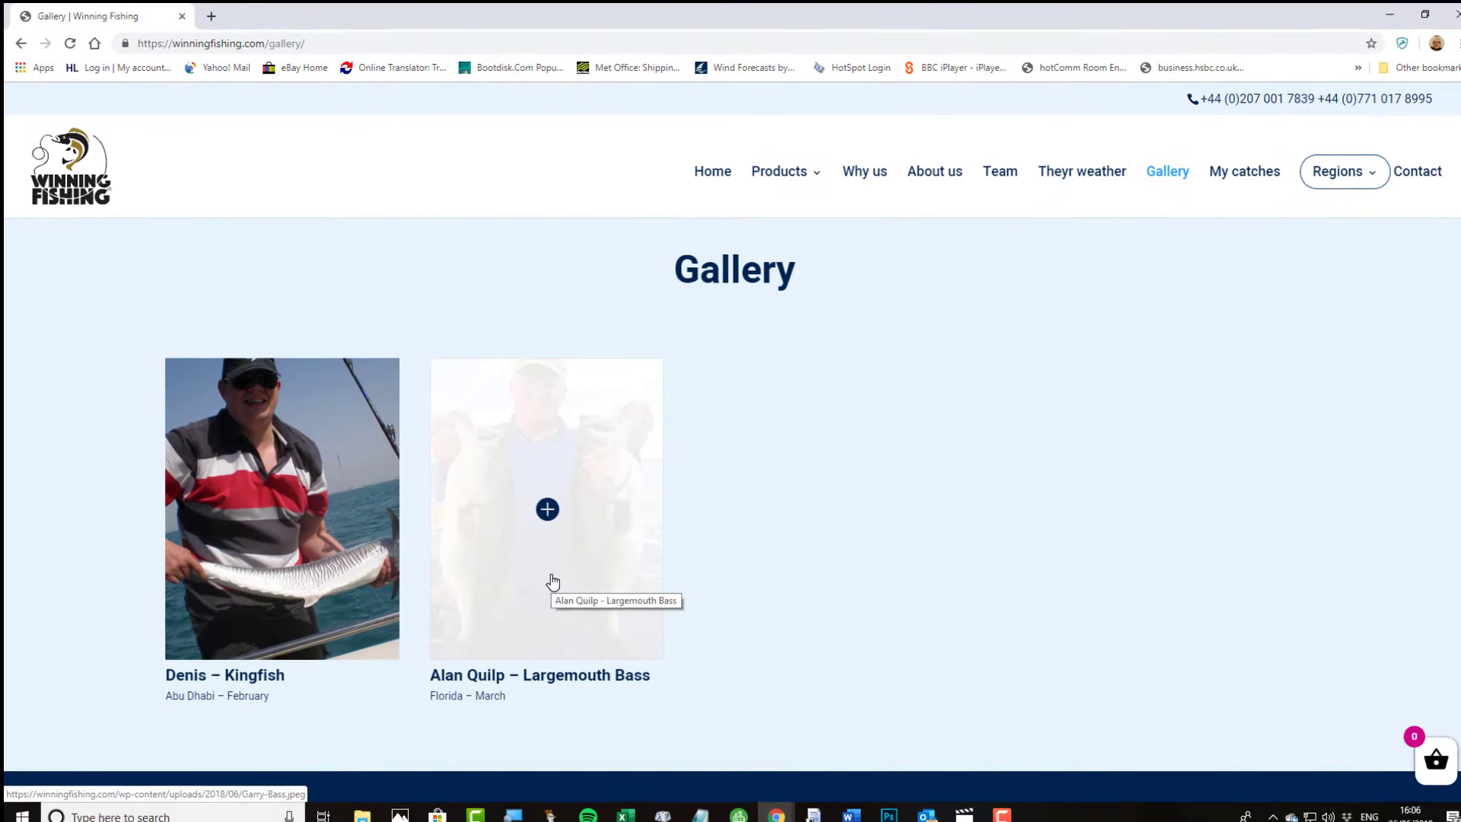
click(569, 538)
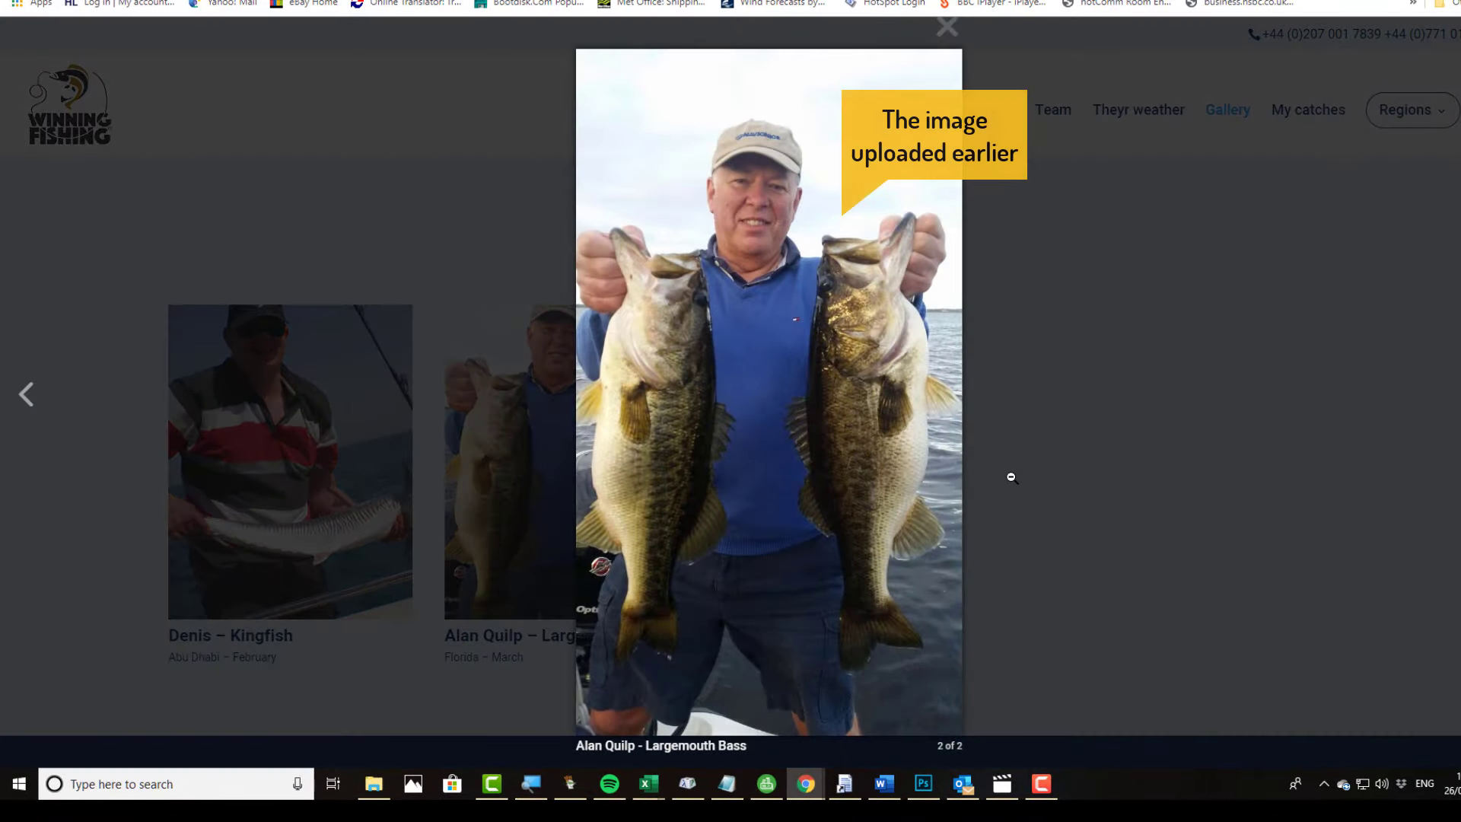
click(1010, 476)
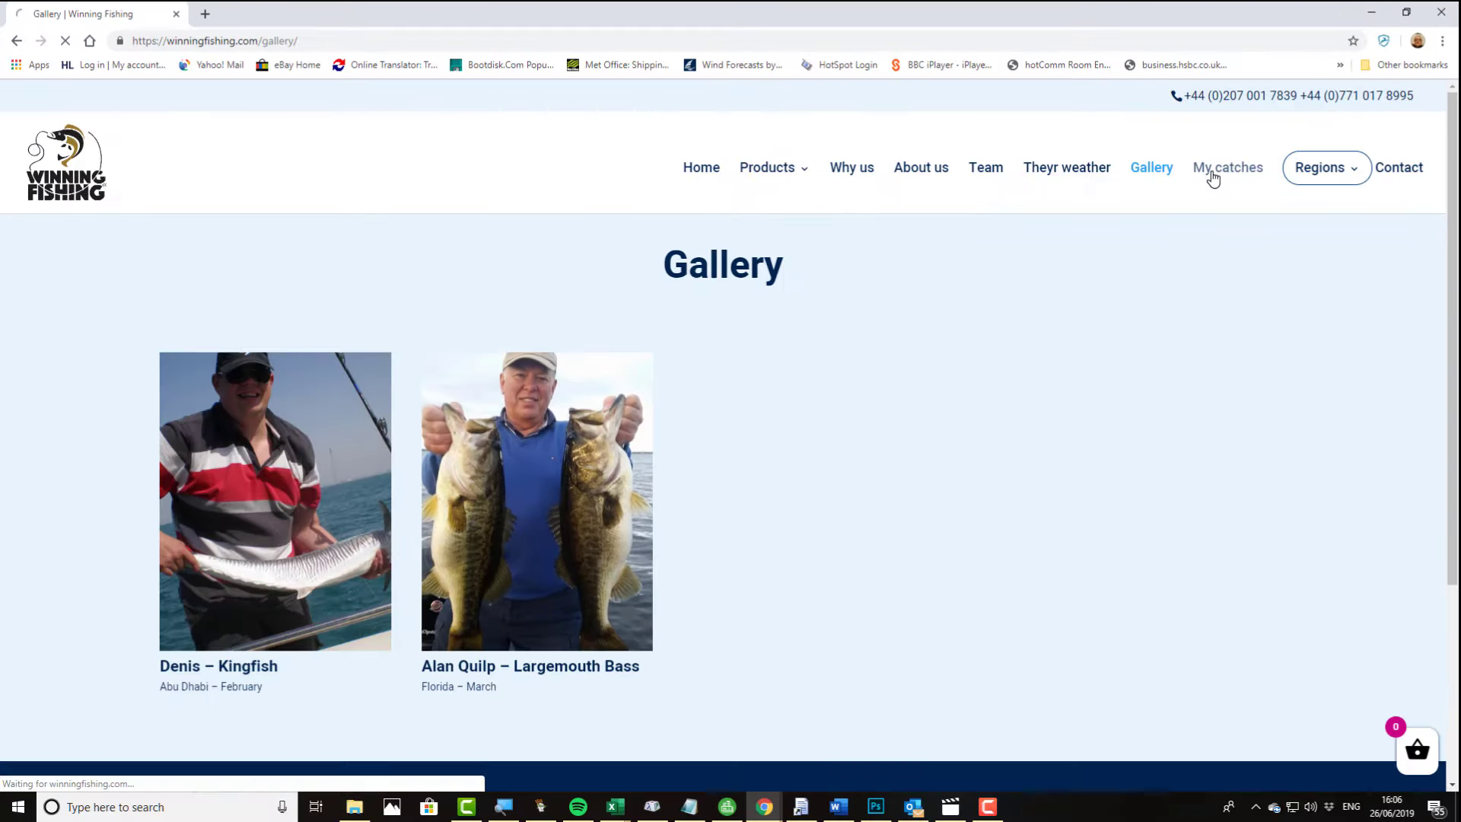
- Go to My catches and log in with the saved autofill credentials
click(1122, 222)
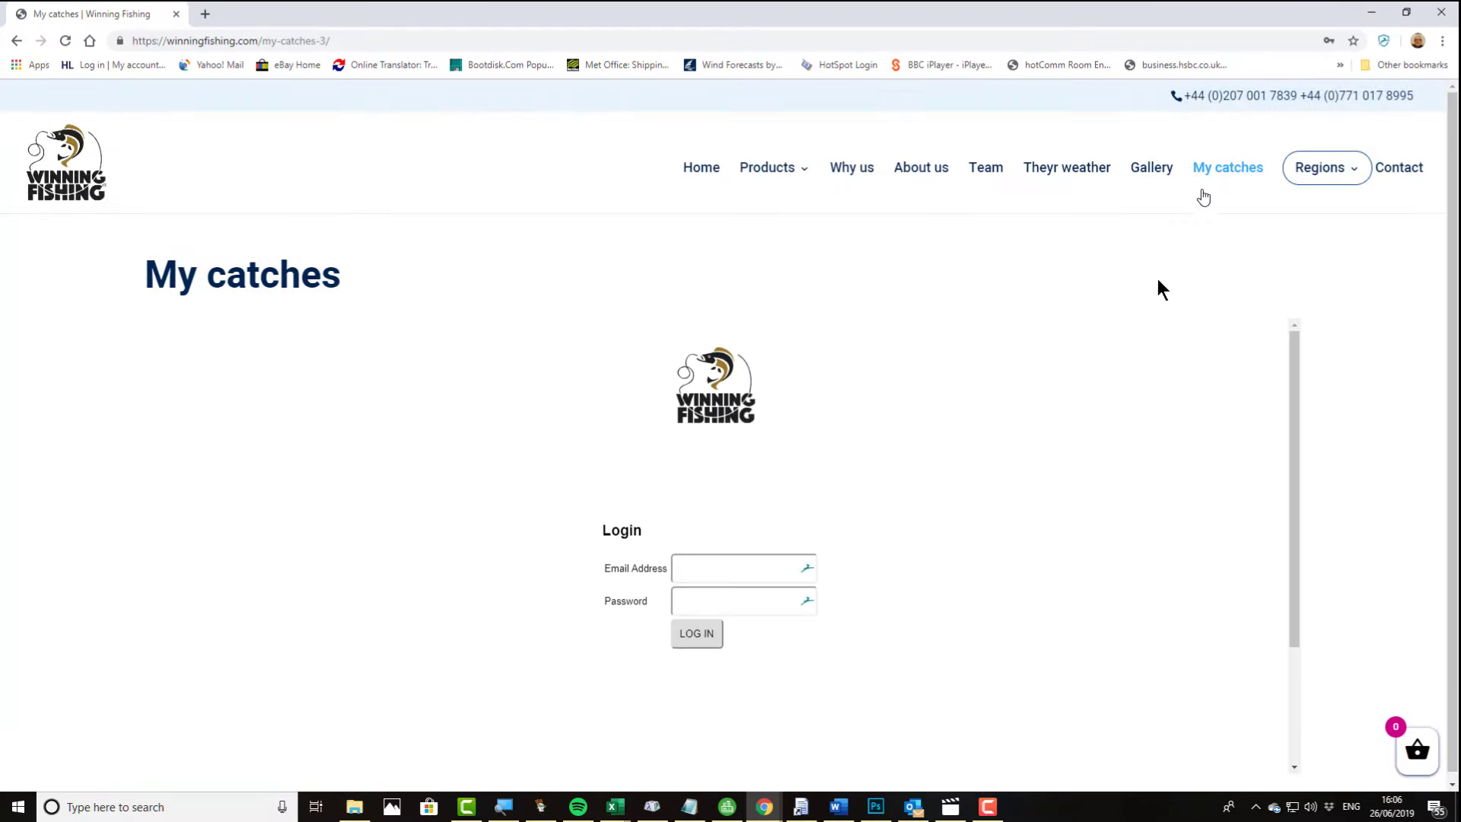
click(707, 568)
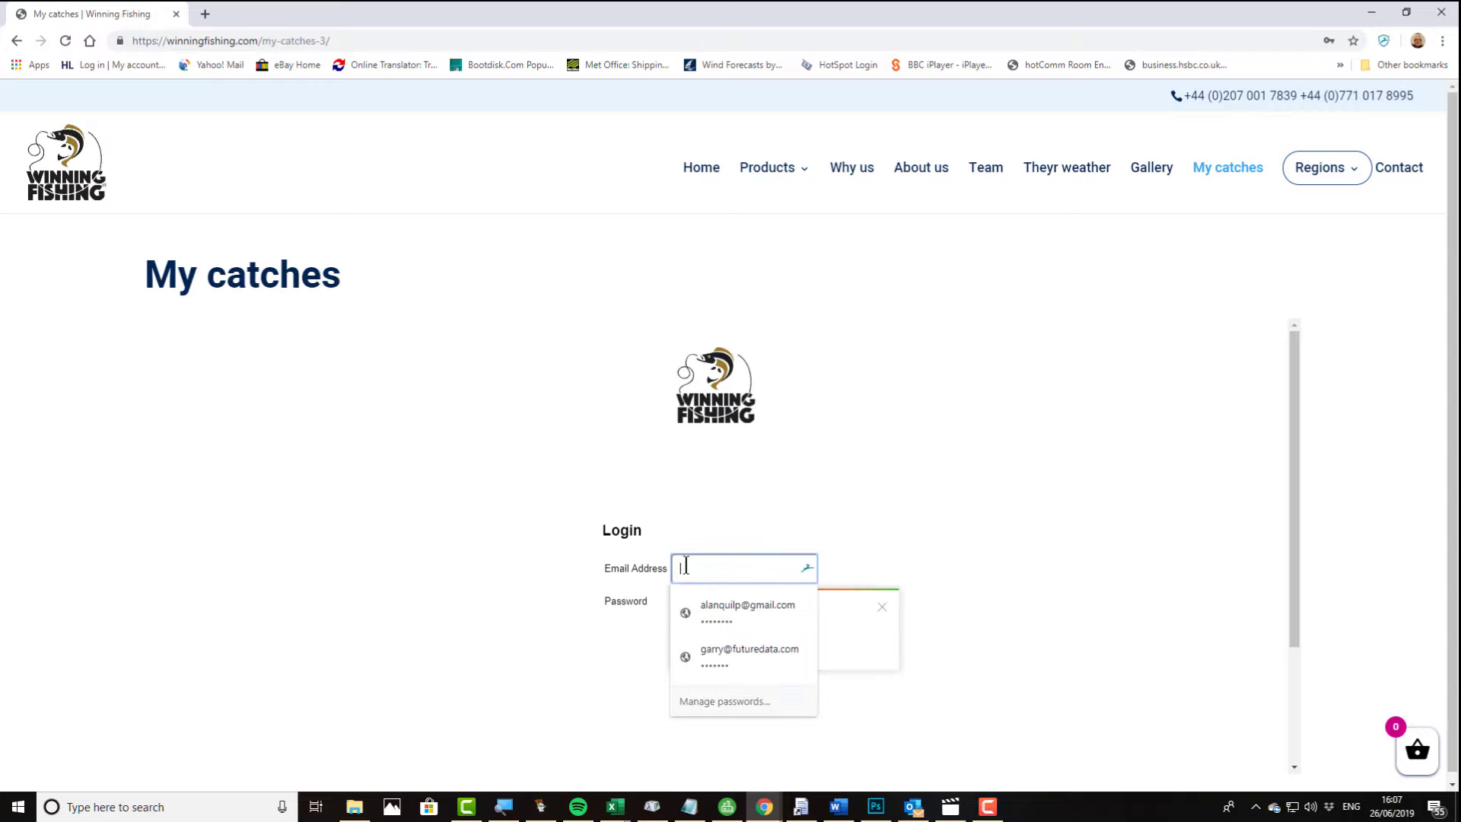
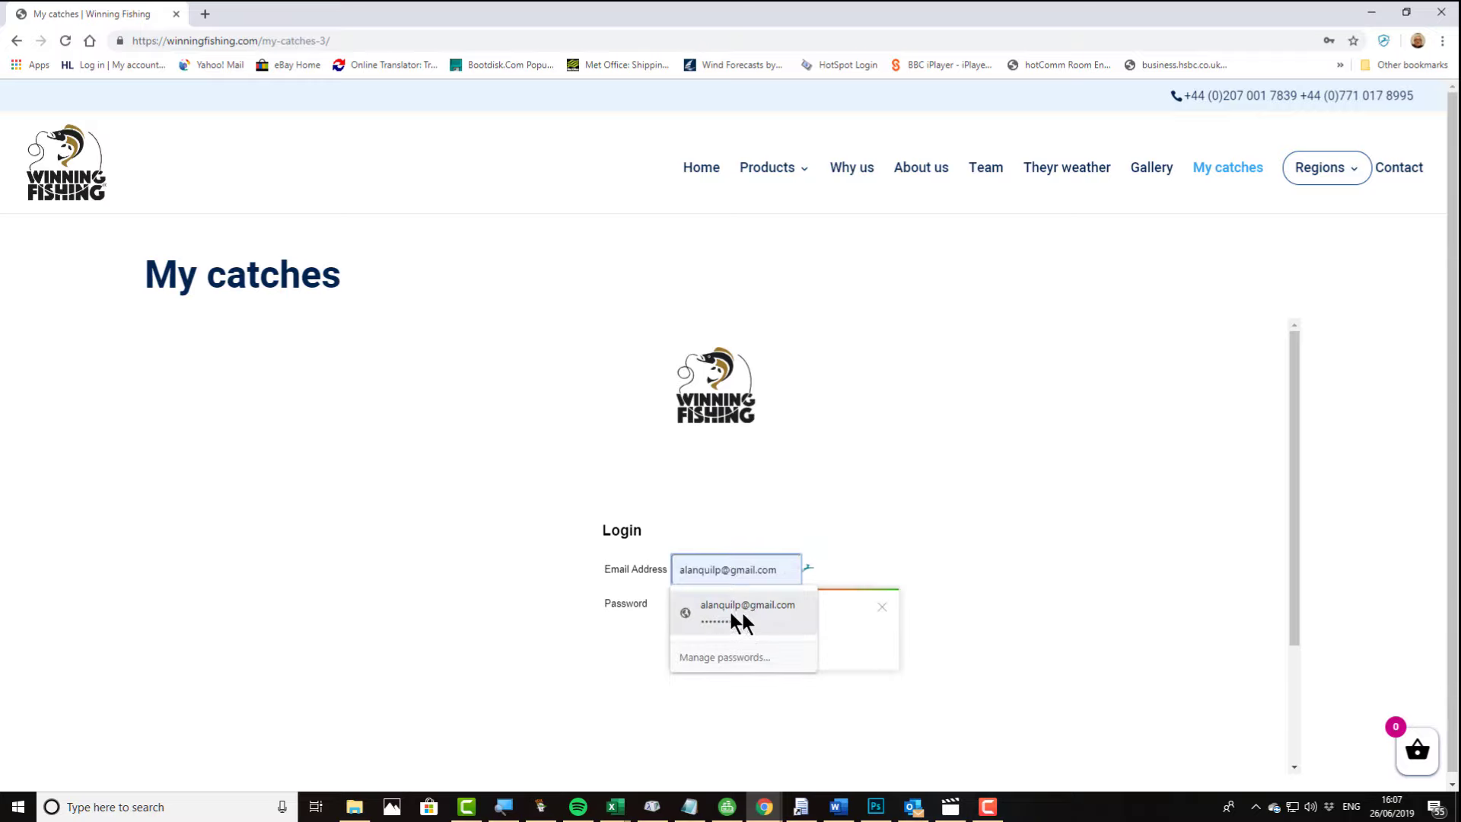
click(745, 609)
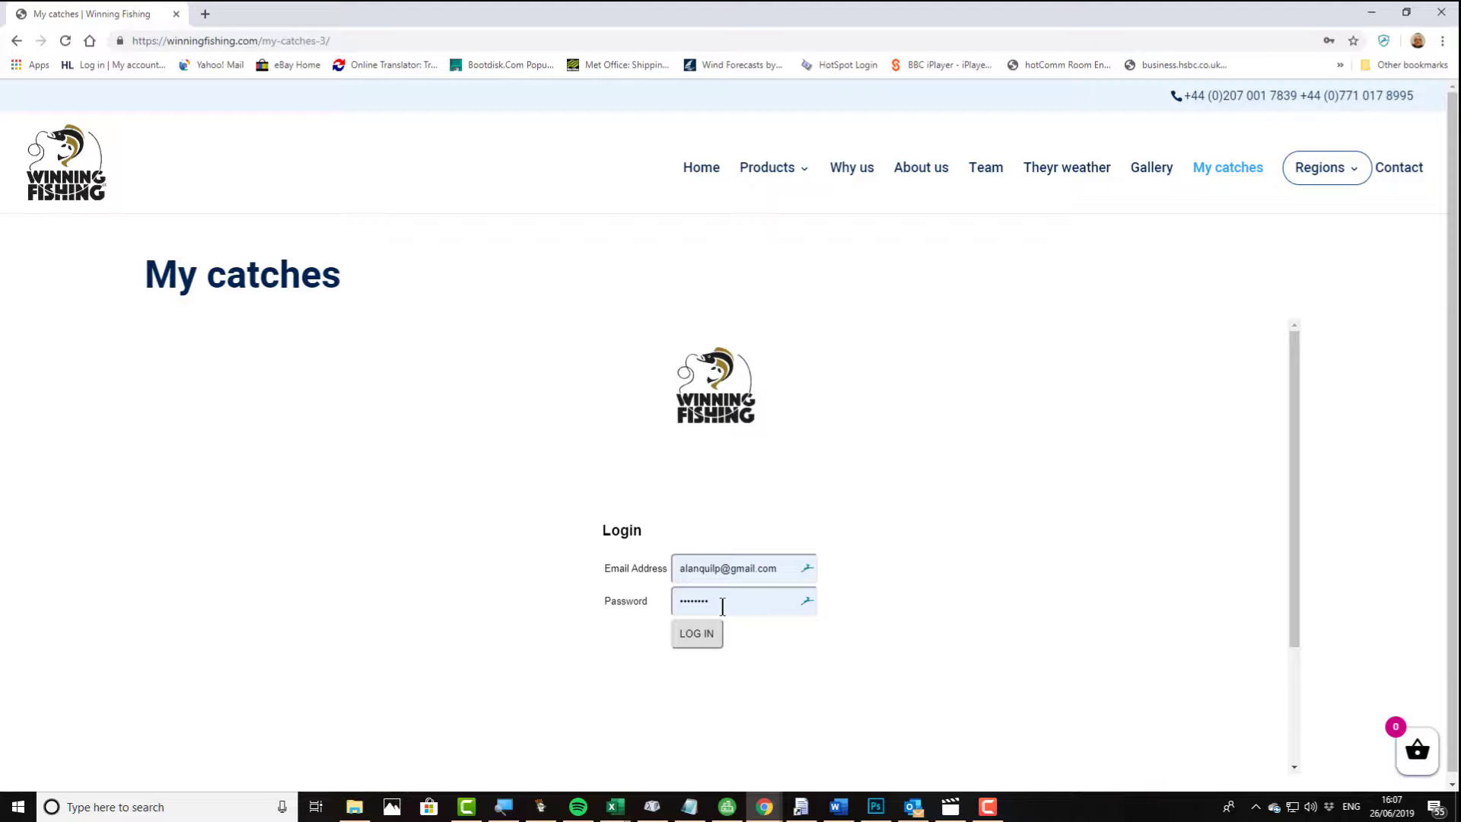
click(696, 634)
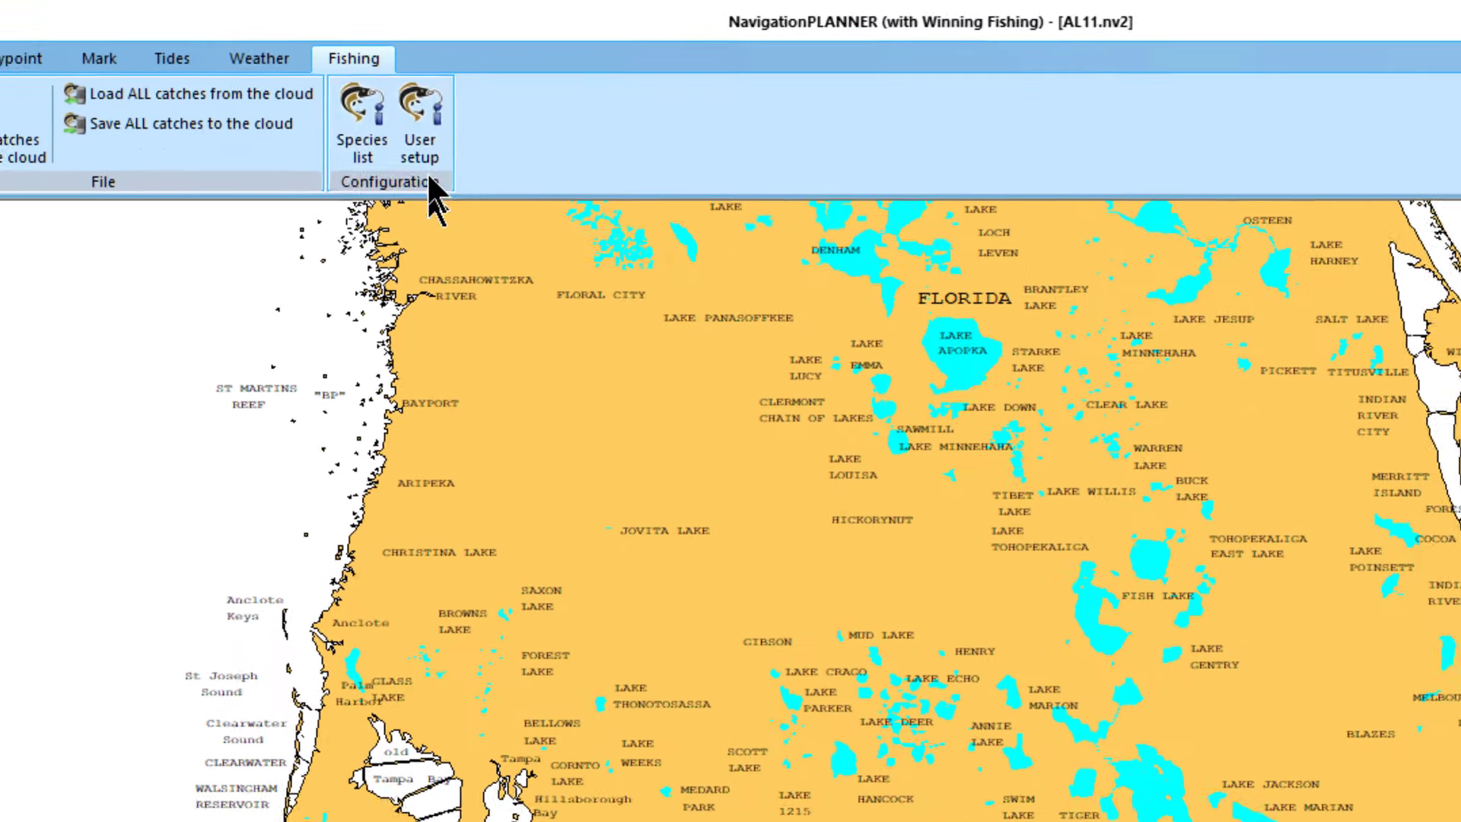
click(403, 155)
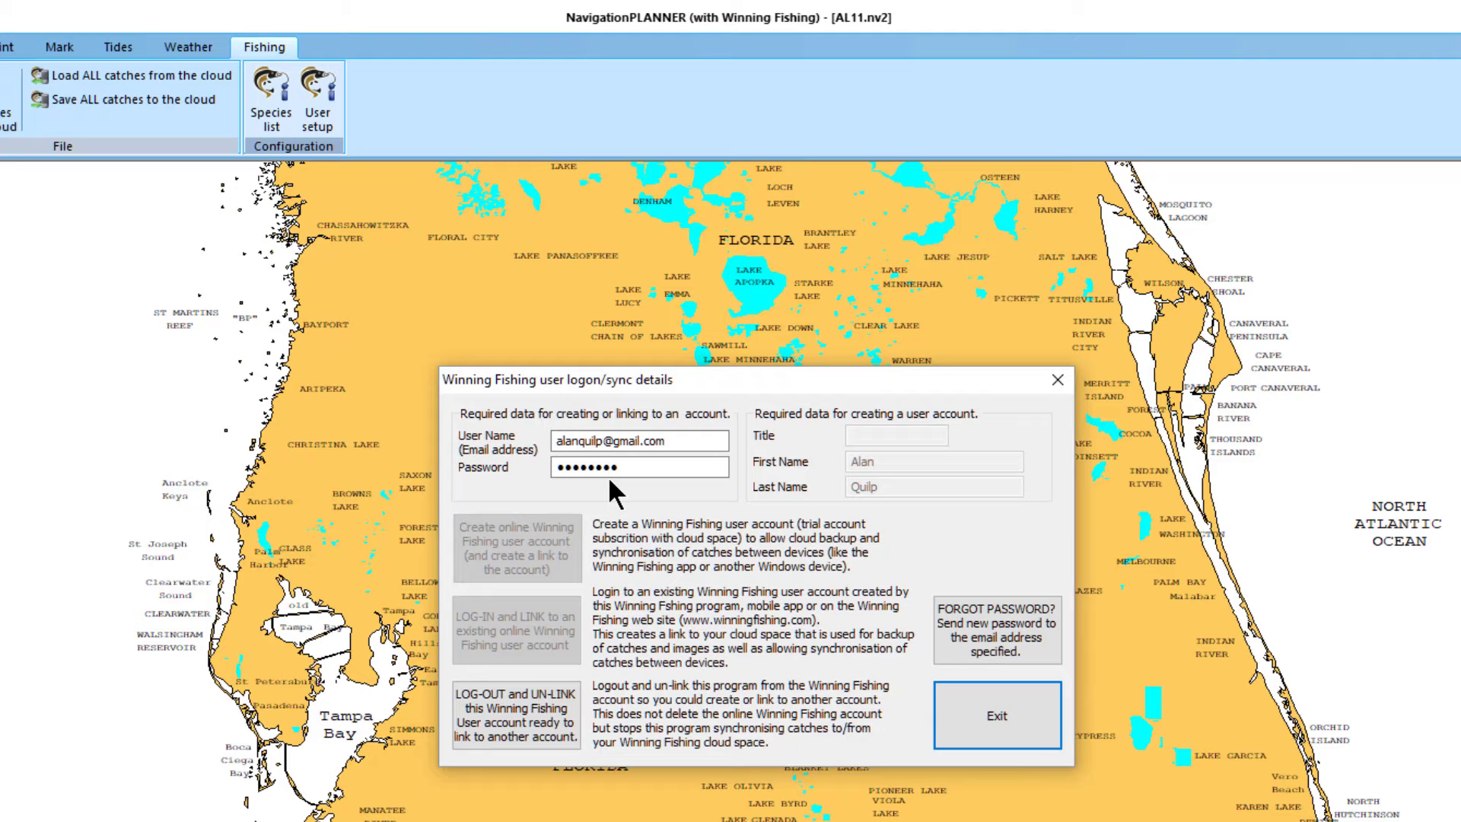
click(990, 720)
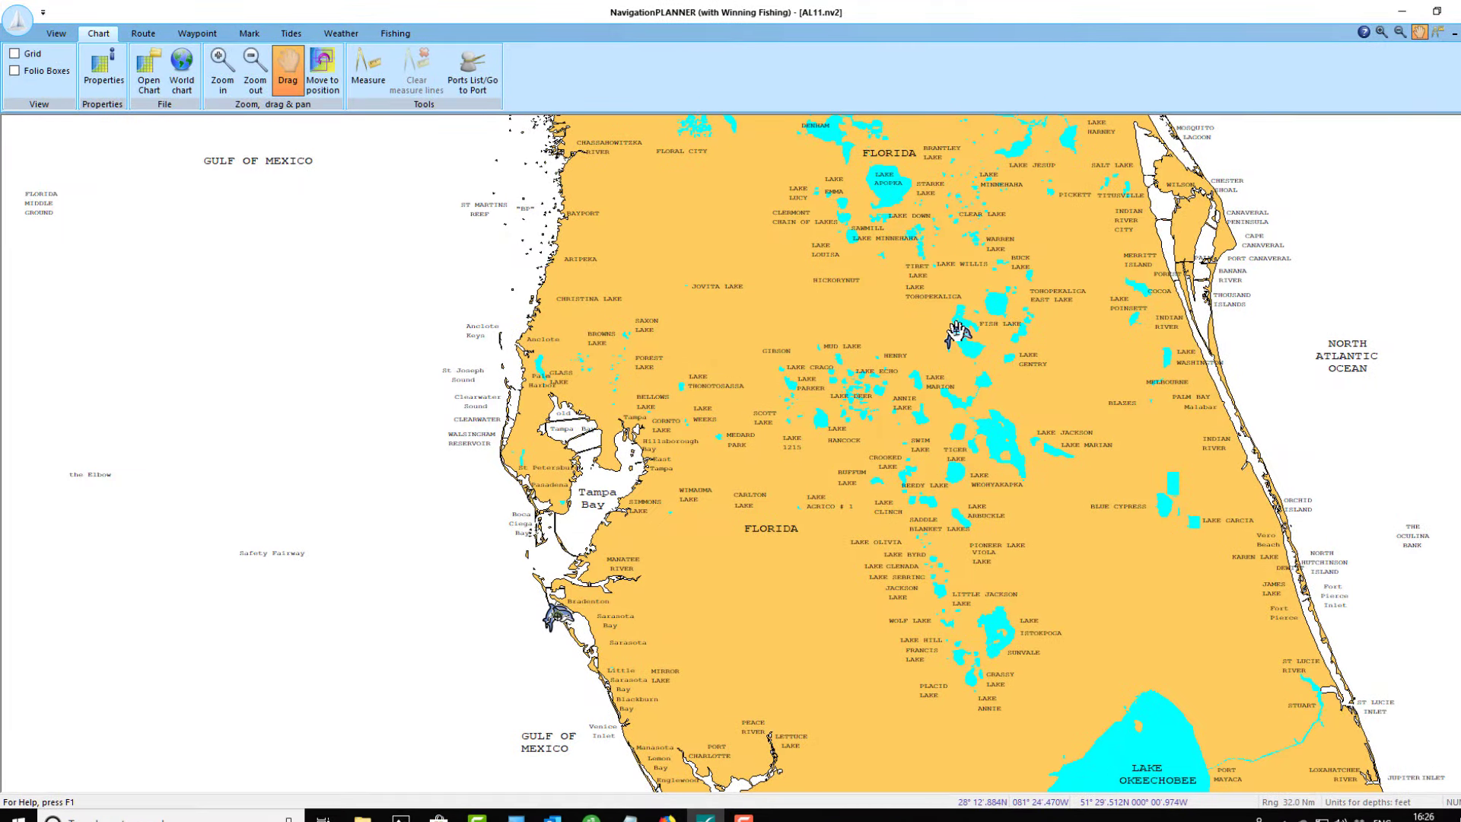
double_click(958, 334)
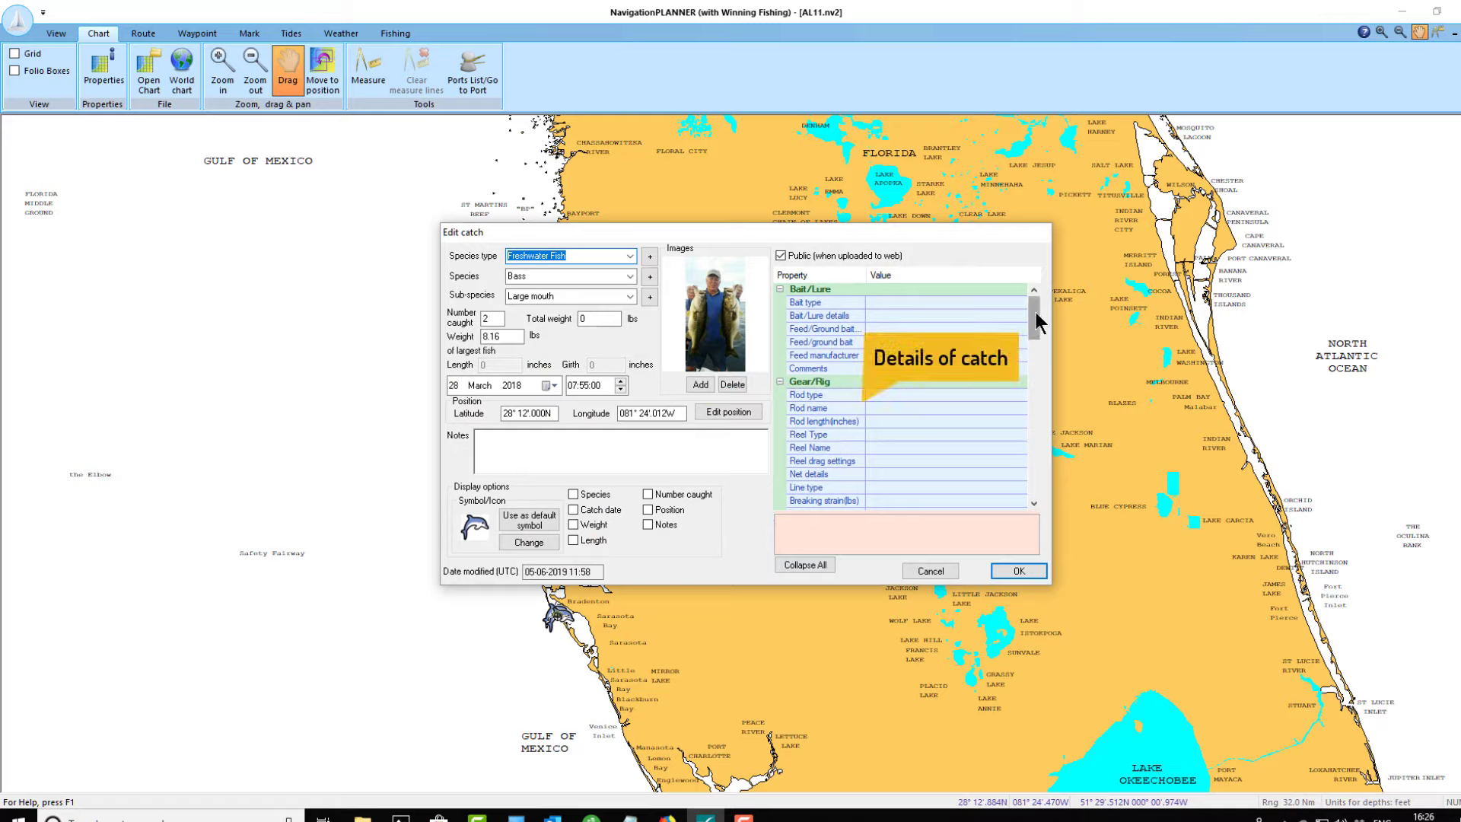
drag(1035, 312, 1035, 490)
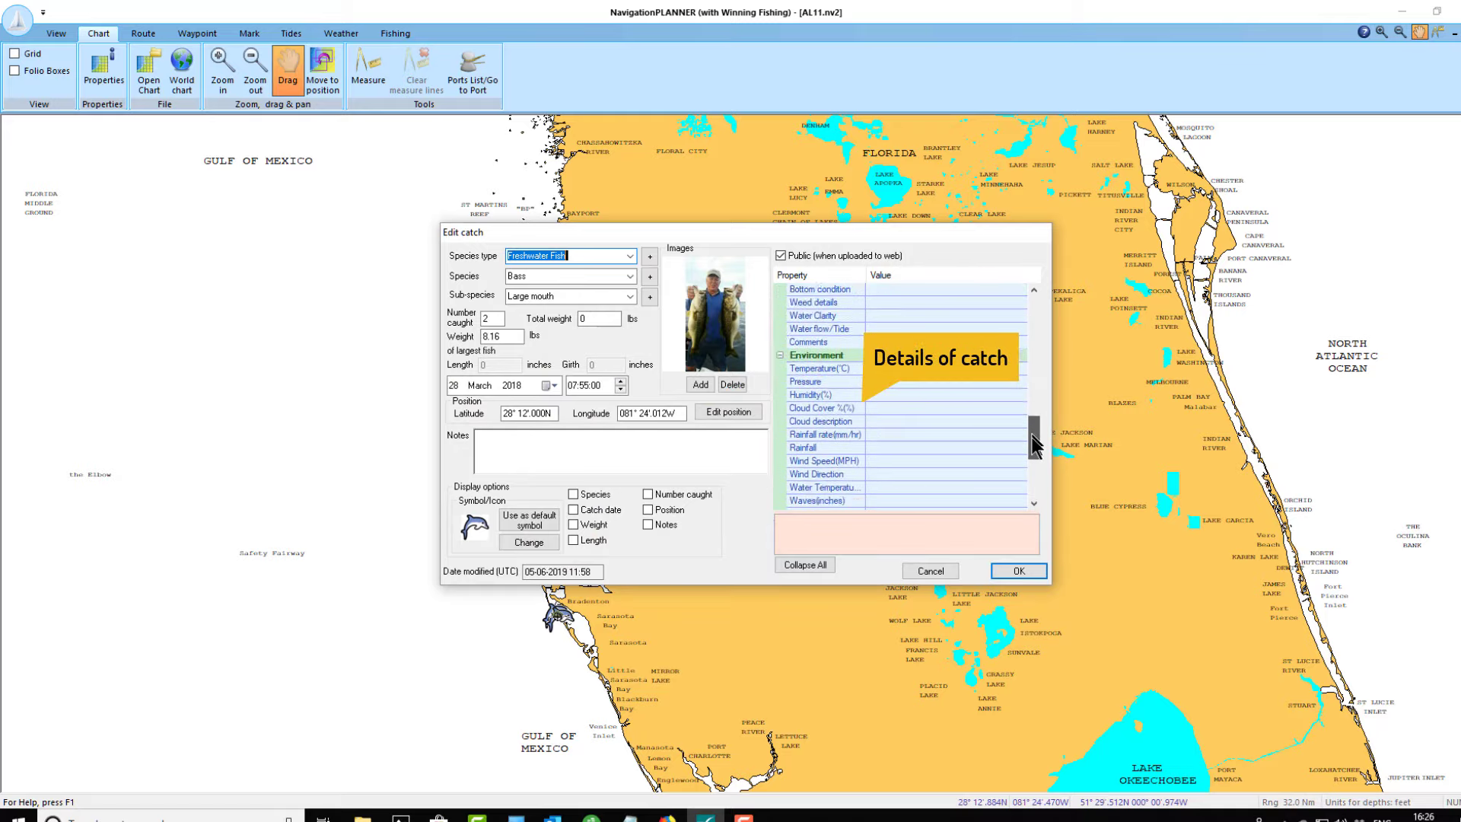
click(1019, 569)
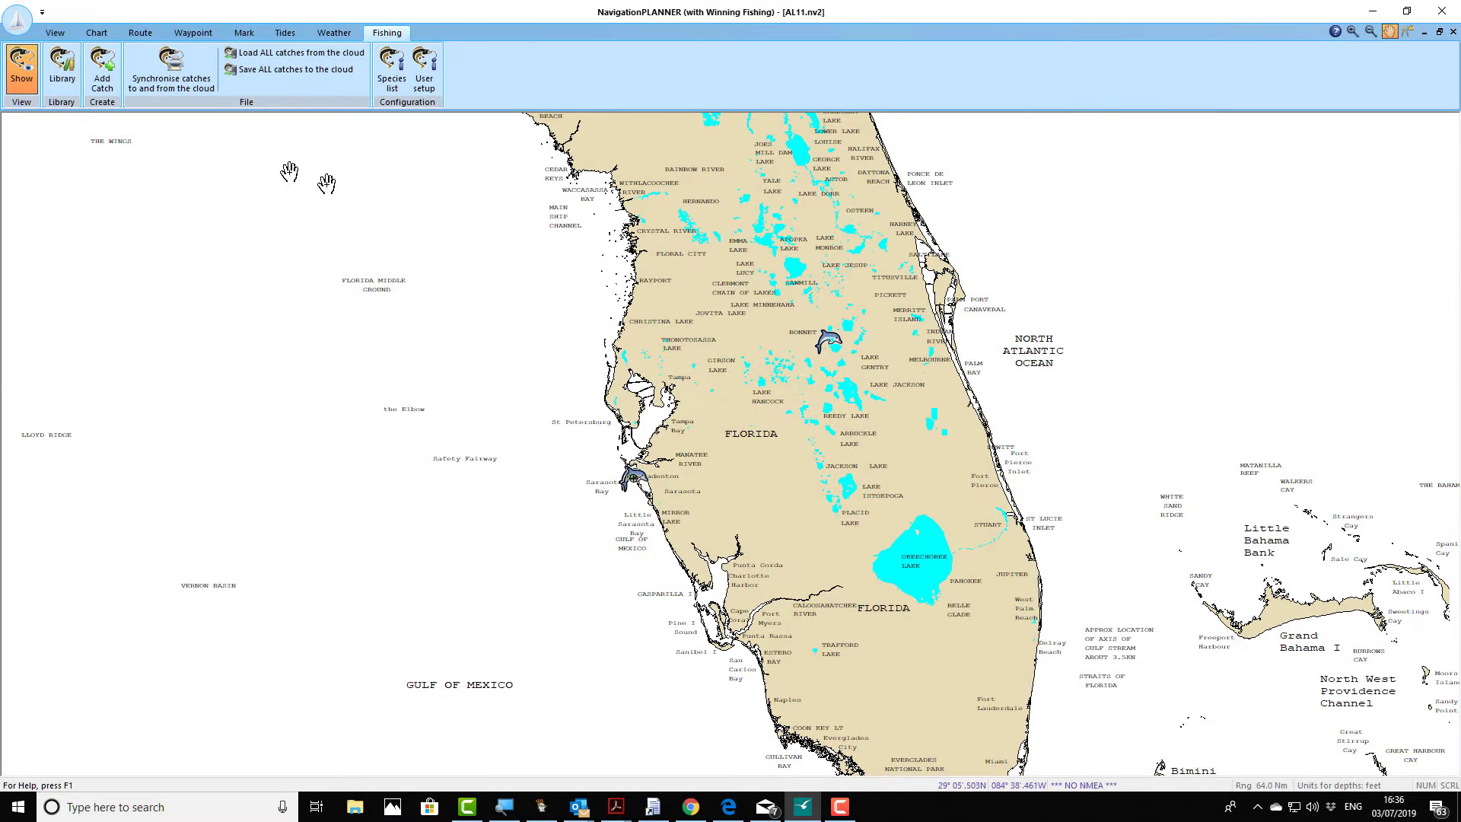
- Export the Fishing library catches to a CSV file named June catch data
click(62, 69)
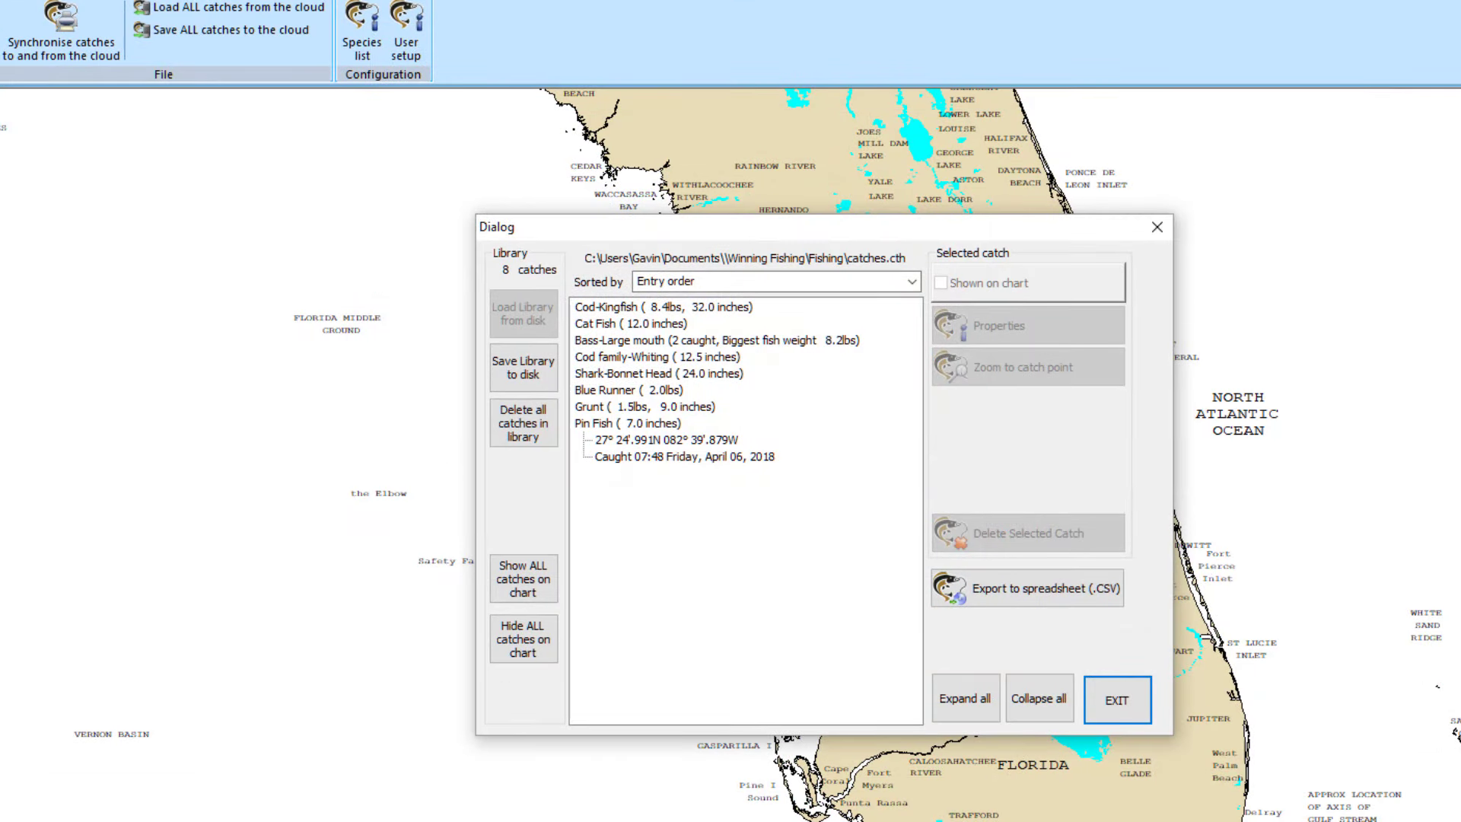
click(1001, 588)
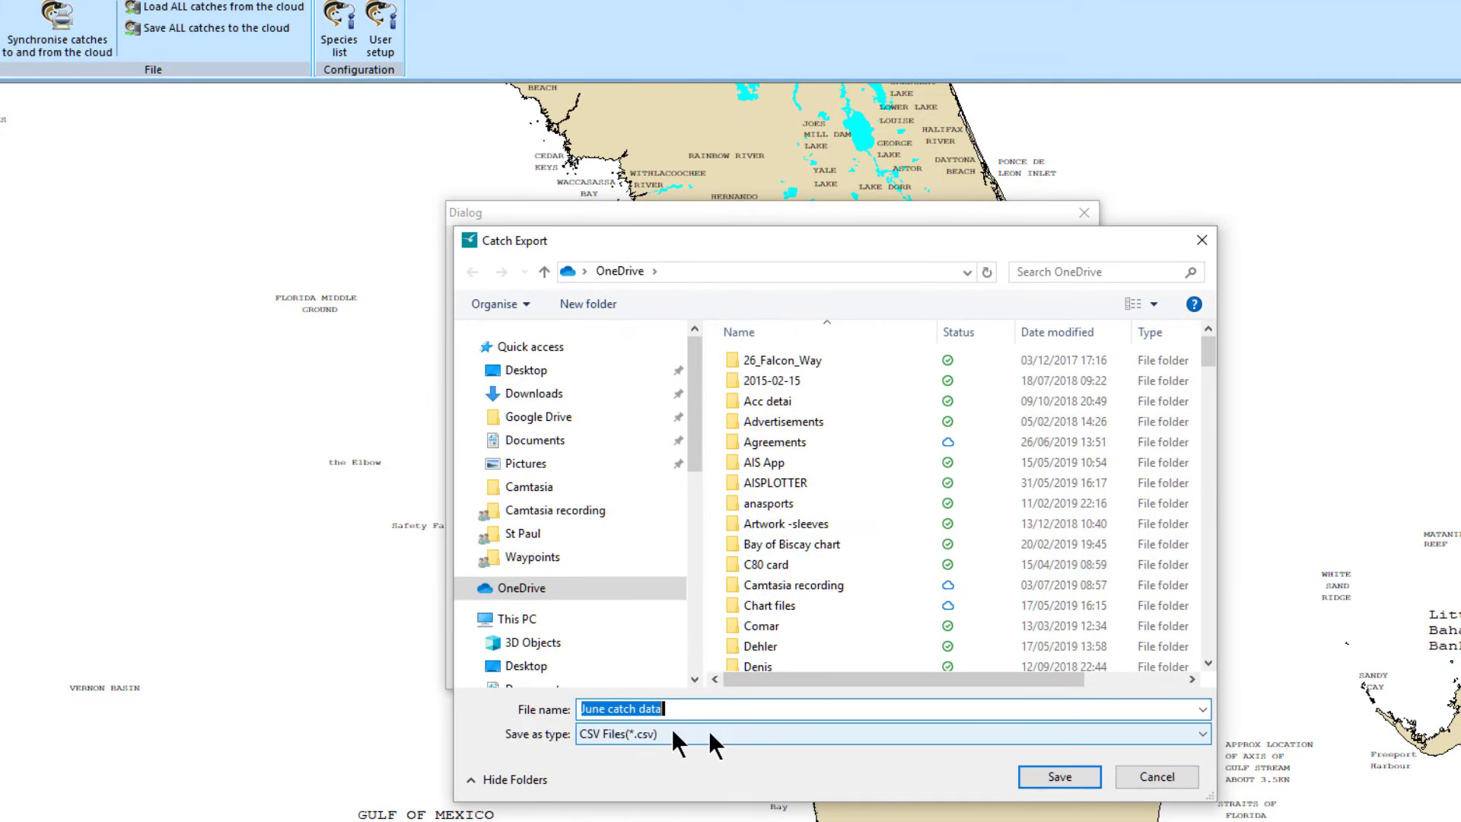
click(670, 709)
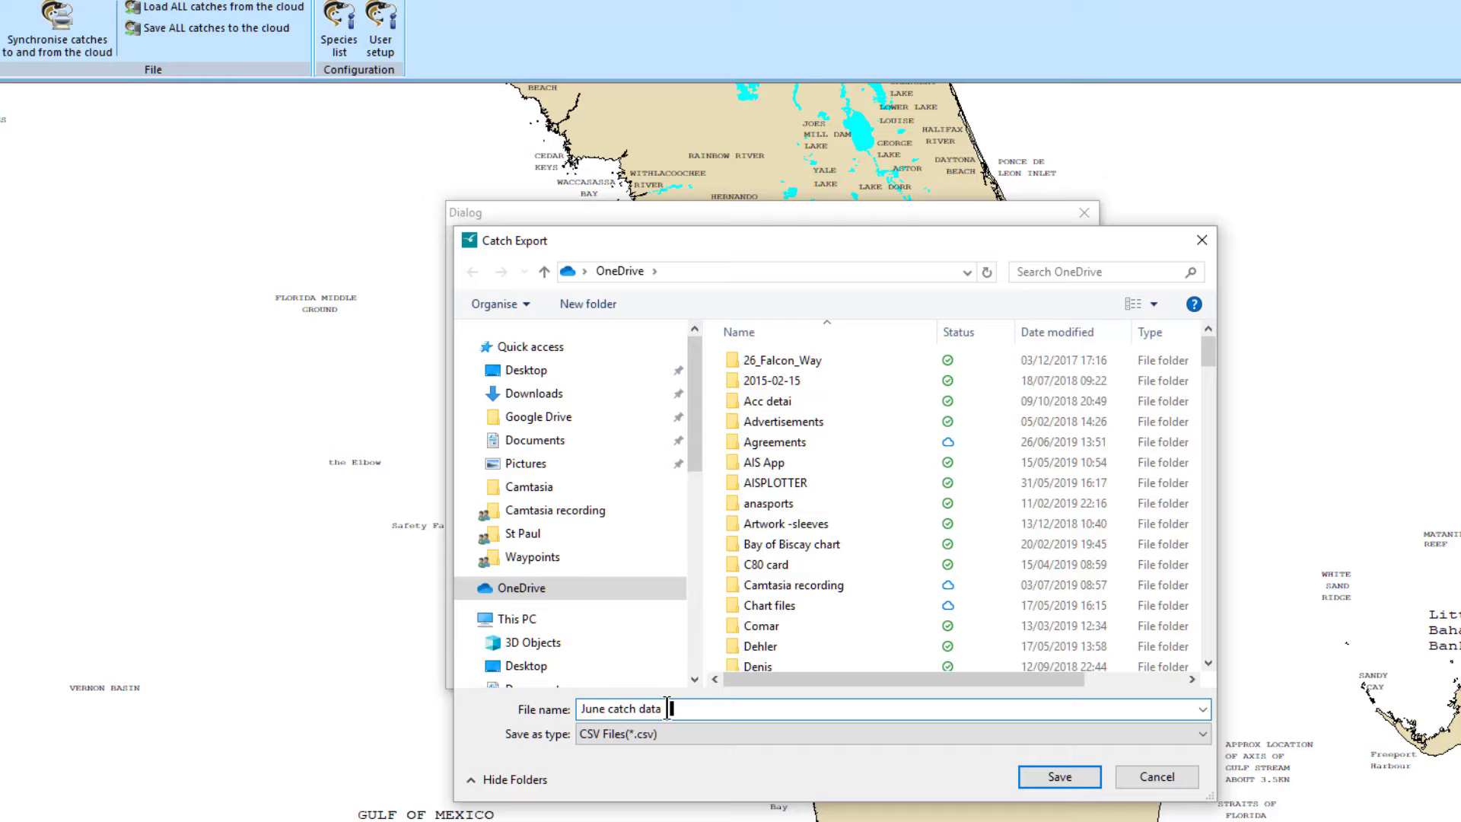
text(1)
click(1057, 775)
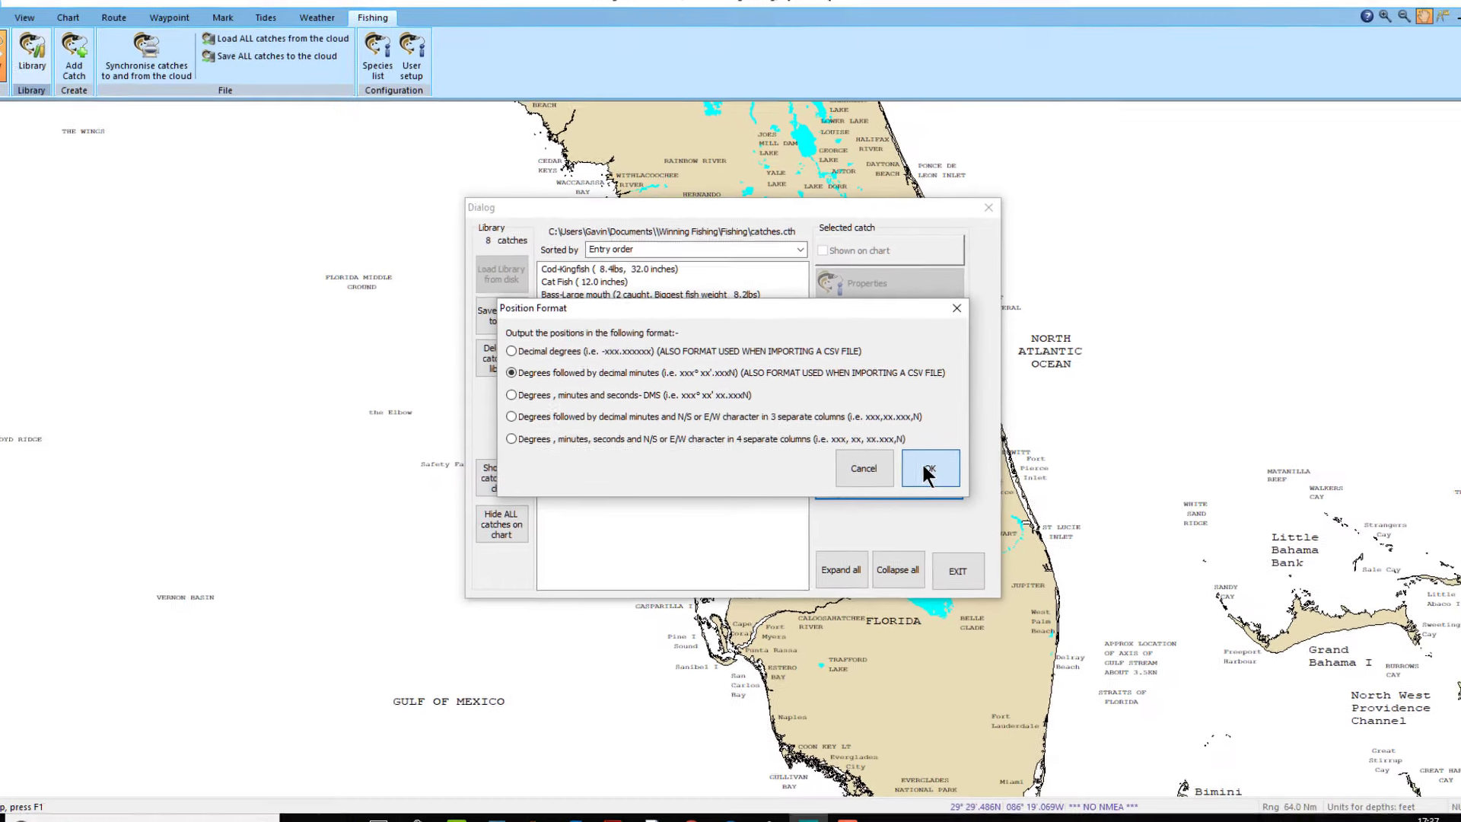
- Keep positions in degrees and decimal minutes, confirm the export, and close the library
click(1238, 625)
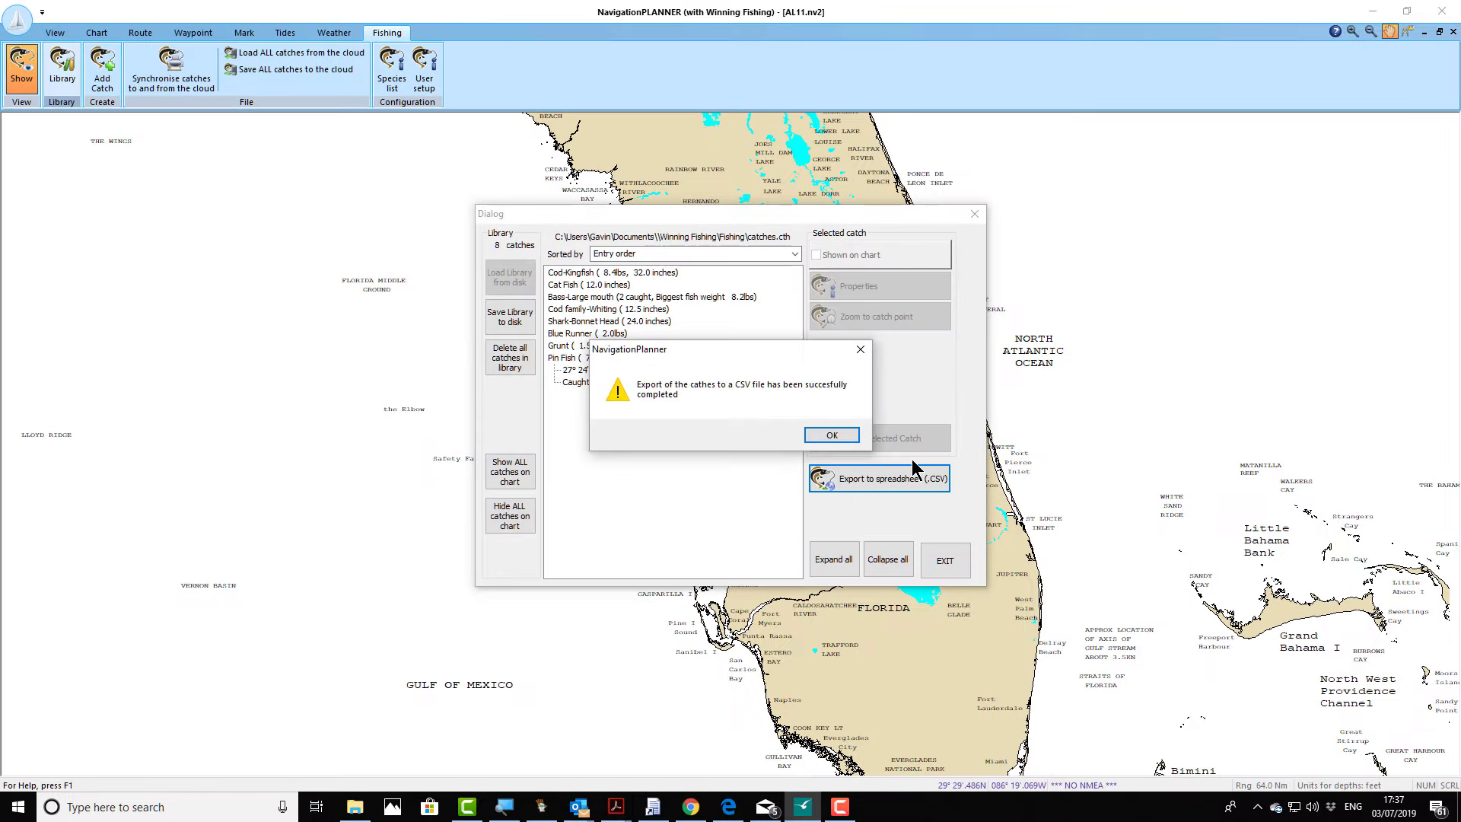
click(832, 435)
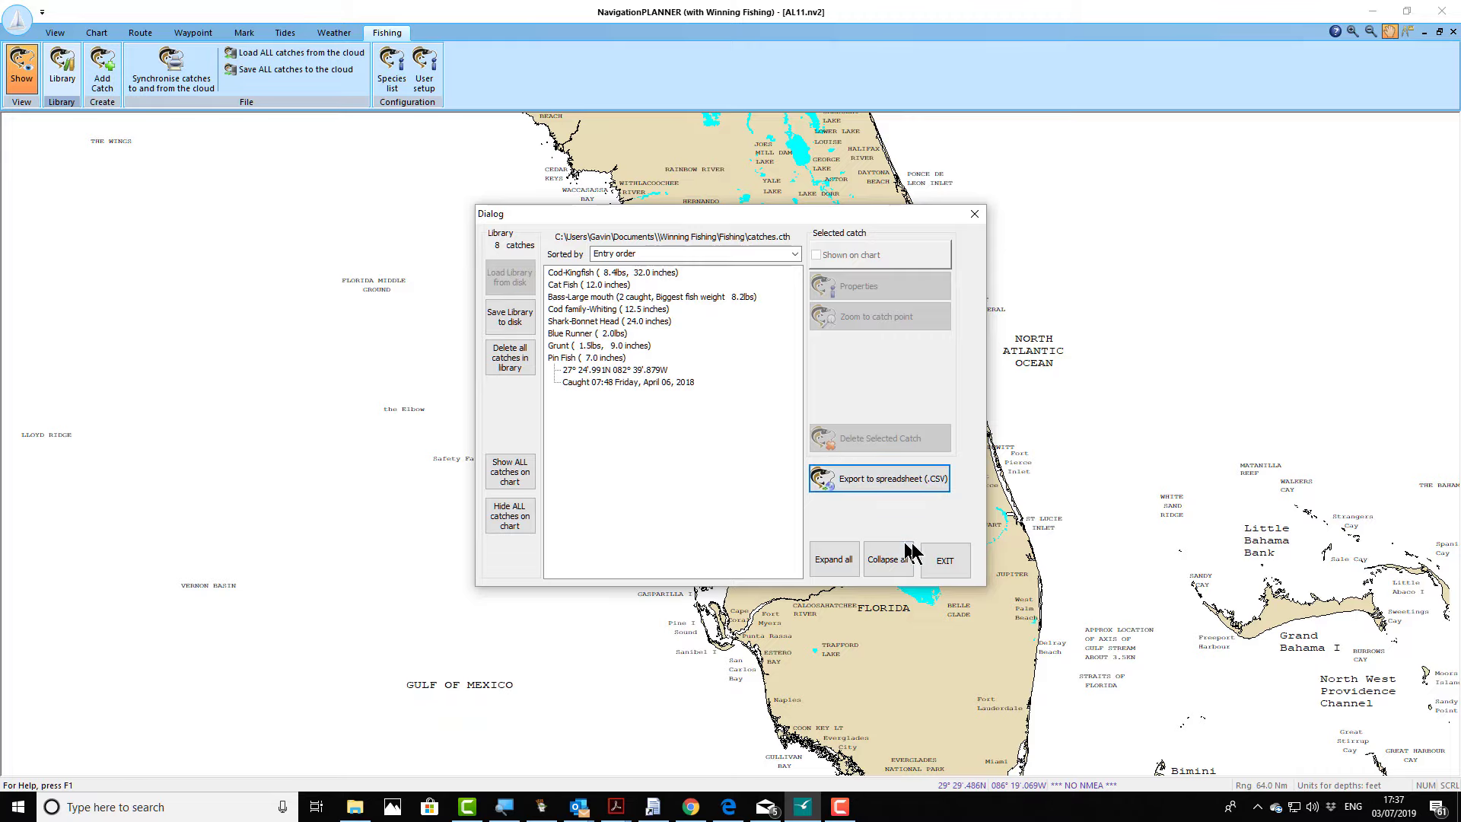
click(951, 561)
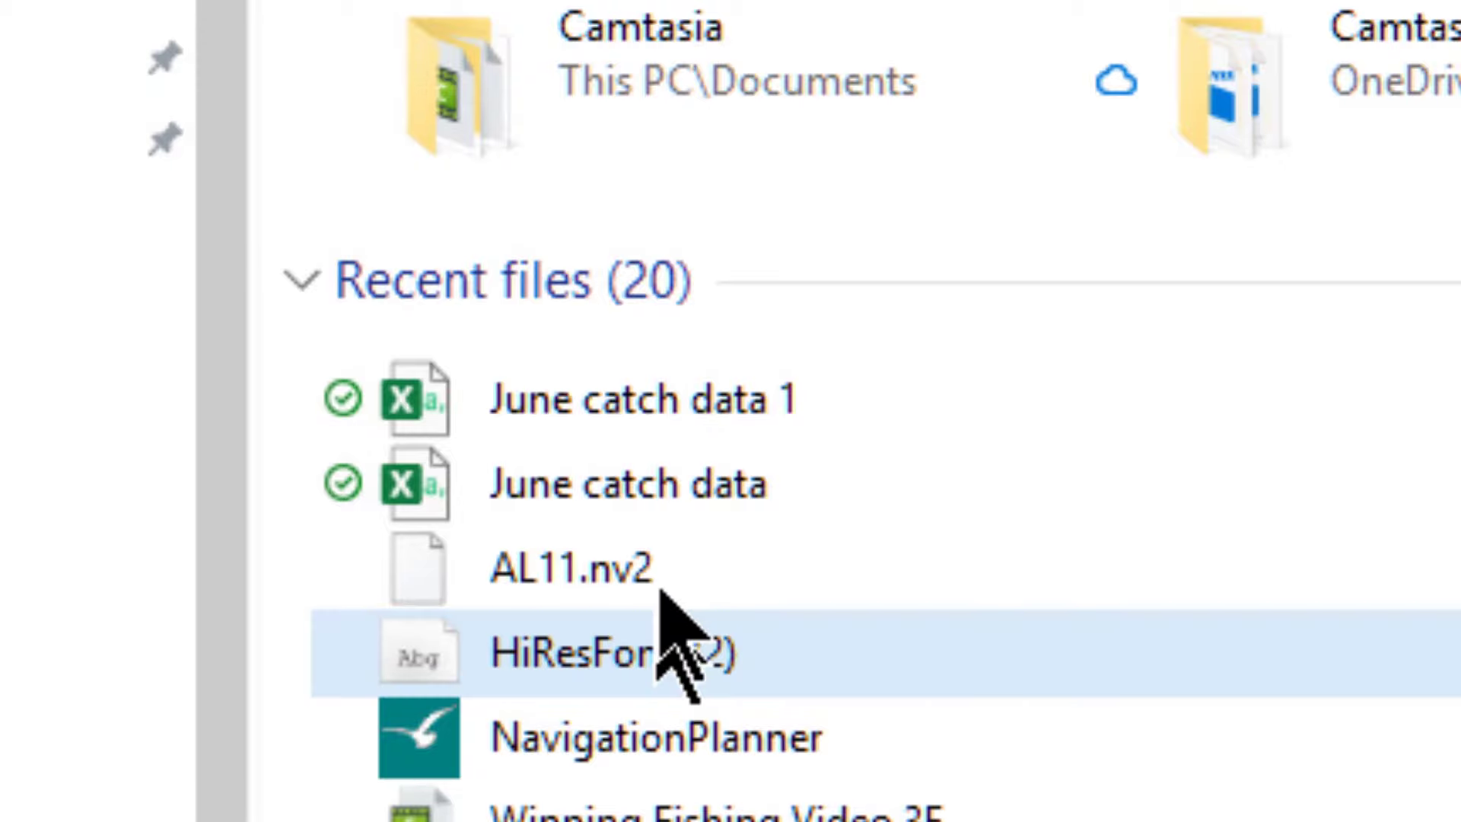
- Open June catch data 1 in Excel and review the SpeciesType, Species, Sub-species and latitude columns
double_click(640, 405)
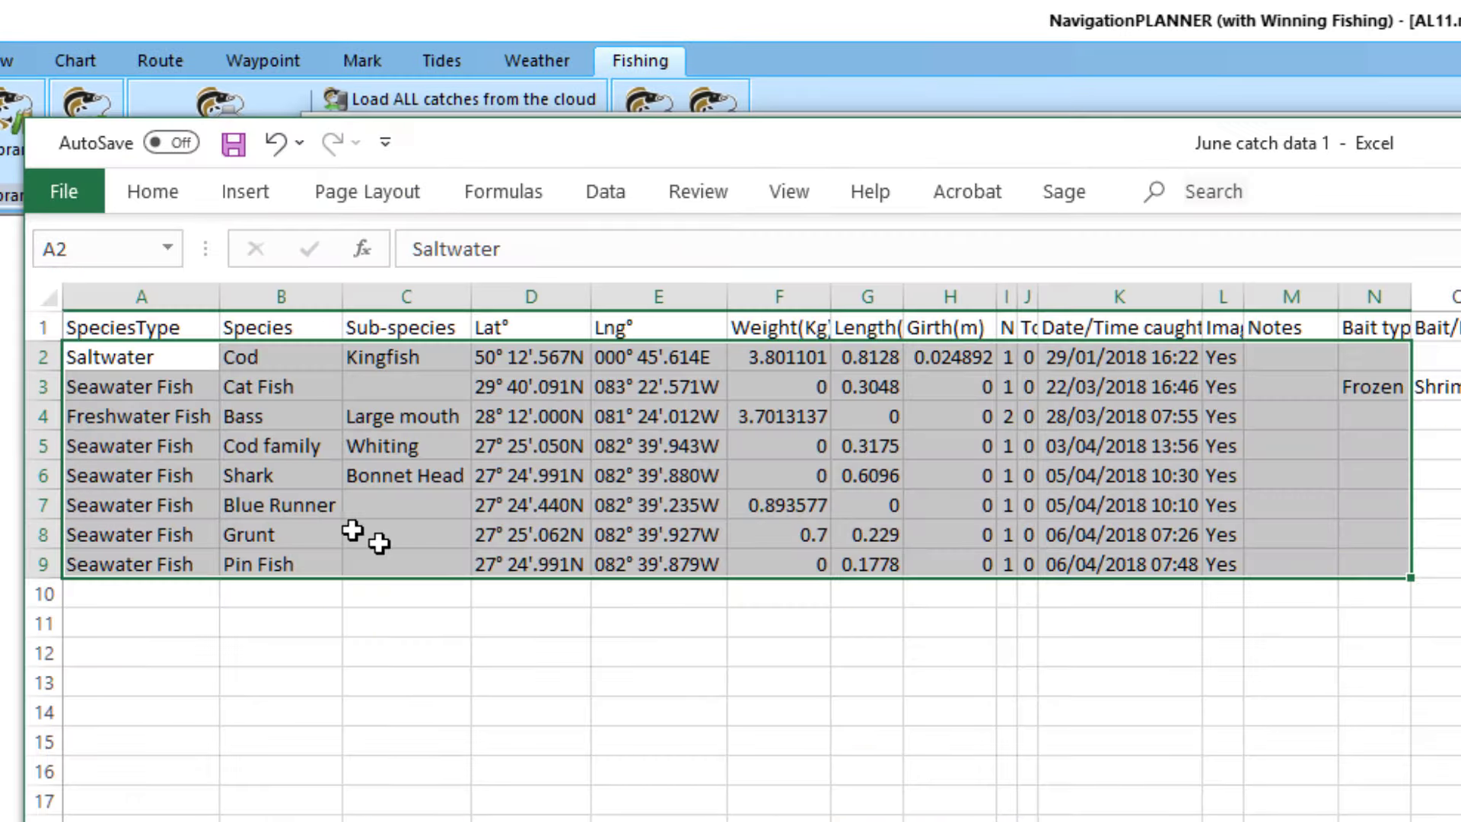
click(279, 710)
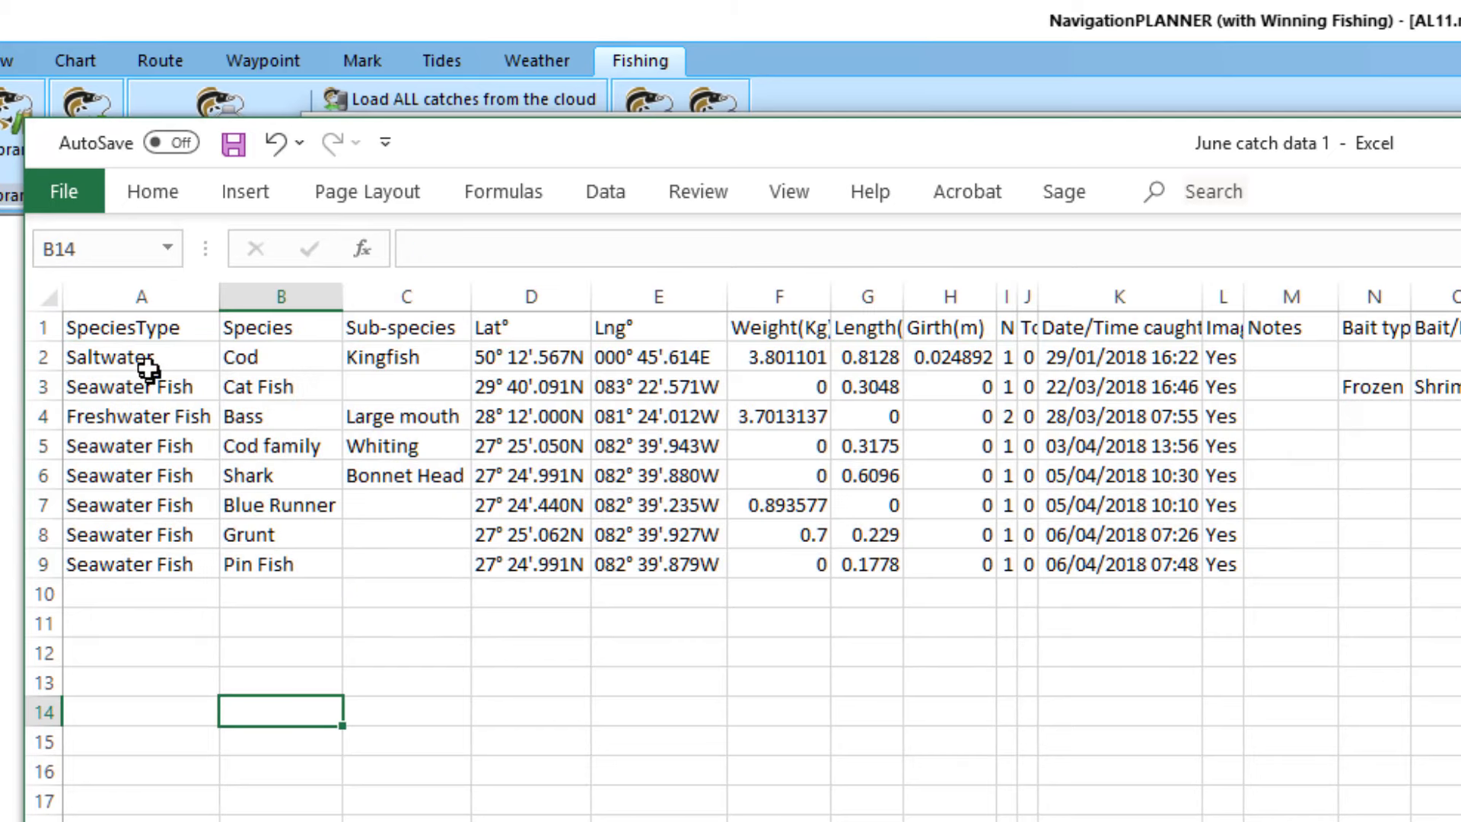
click(126, 296)
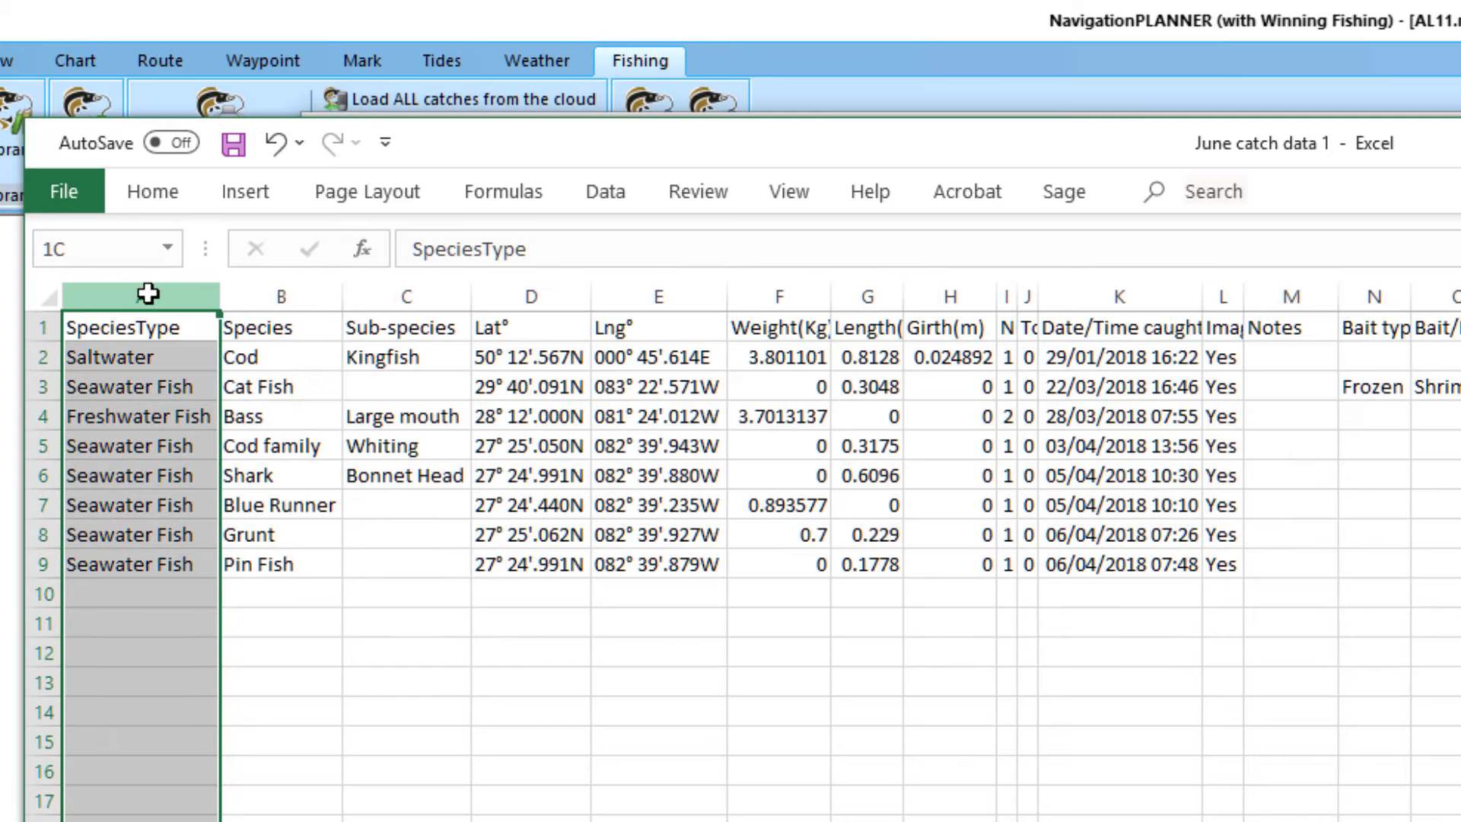
click(280, 296)
click(406, 295)
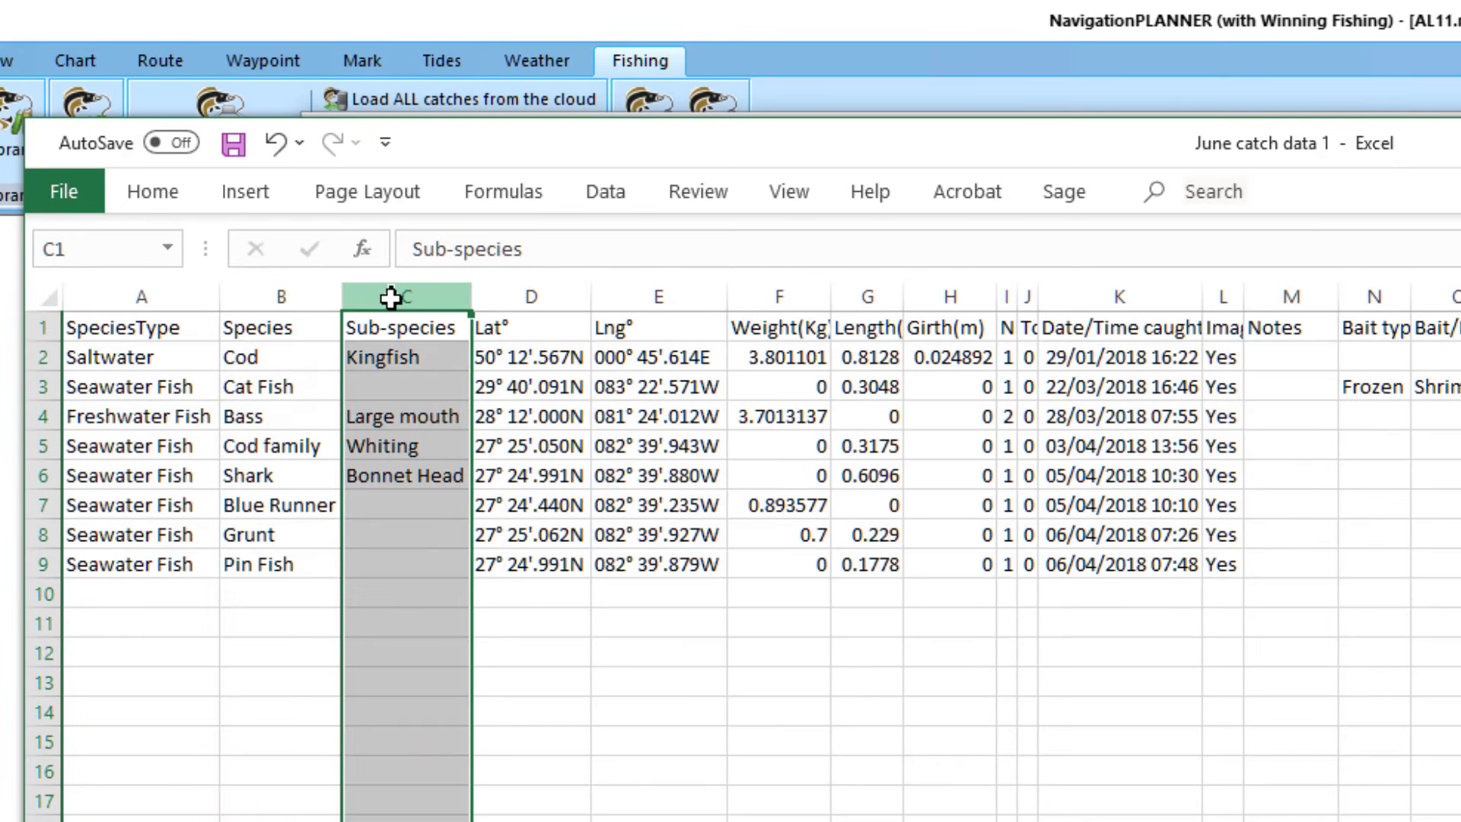
click(531, 296)
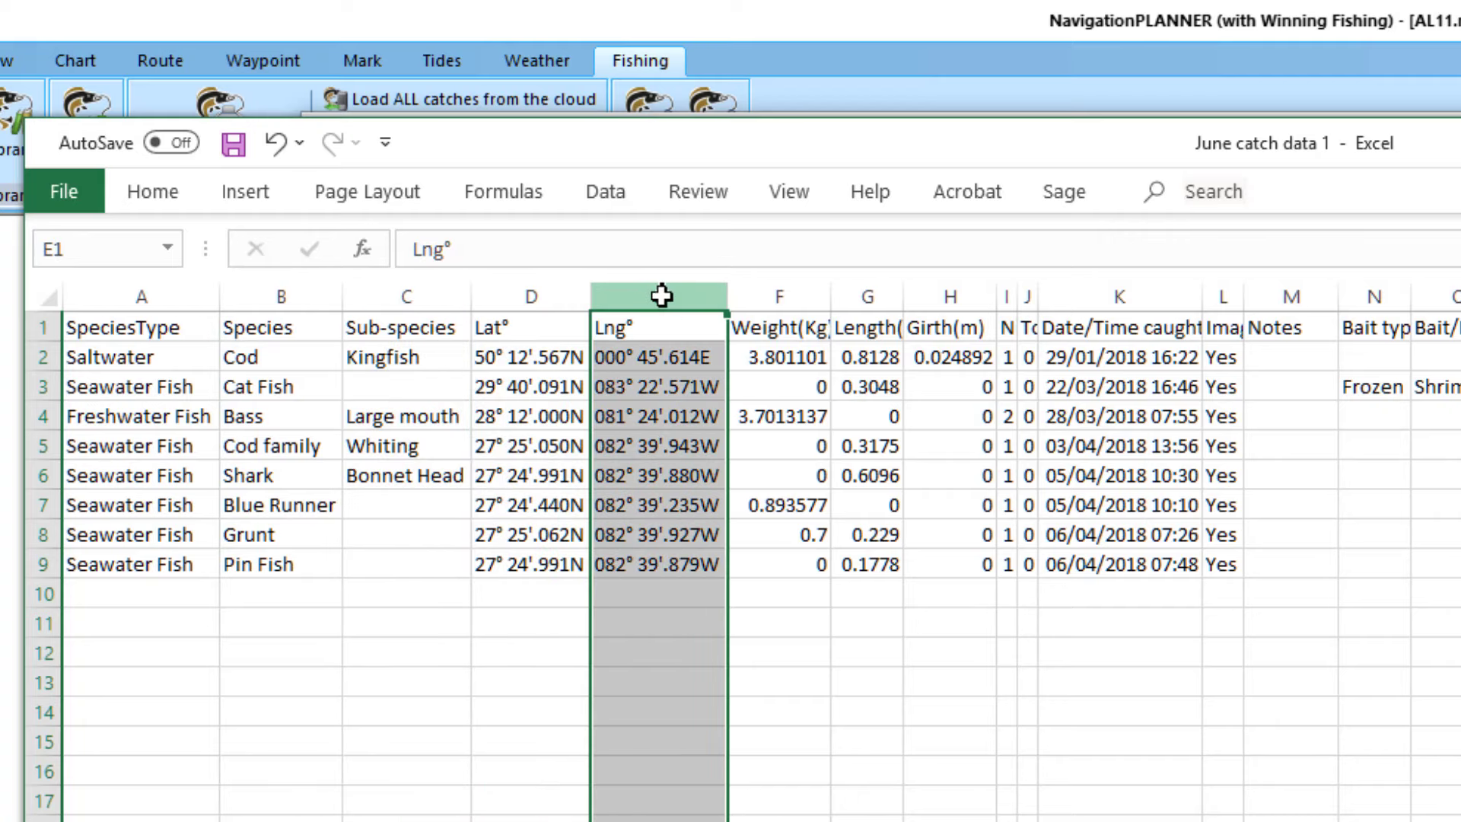
click(950, 711)
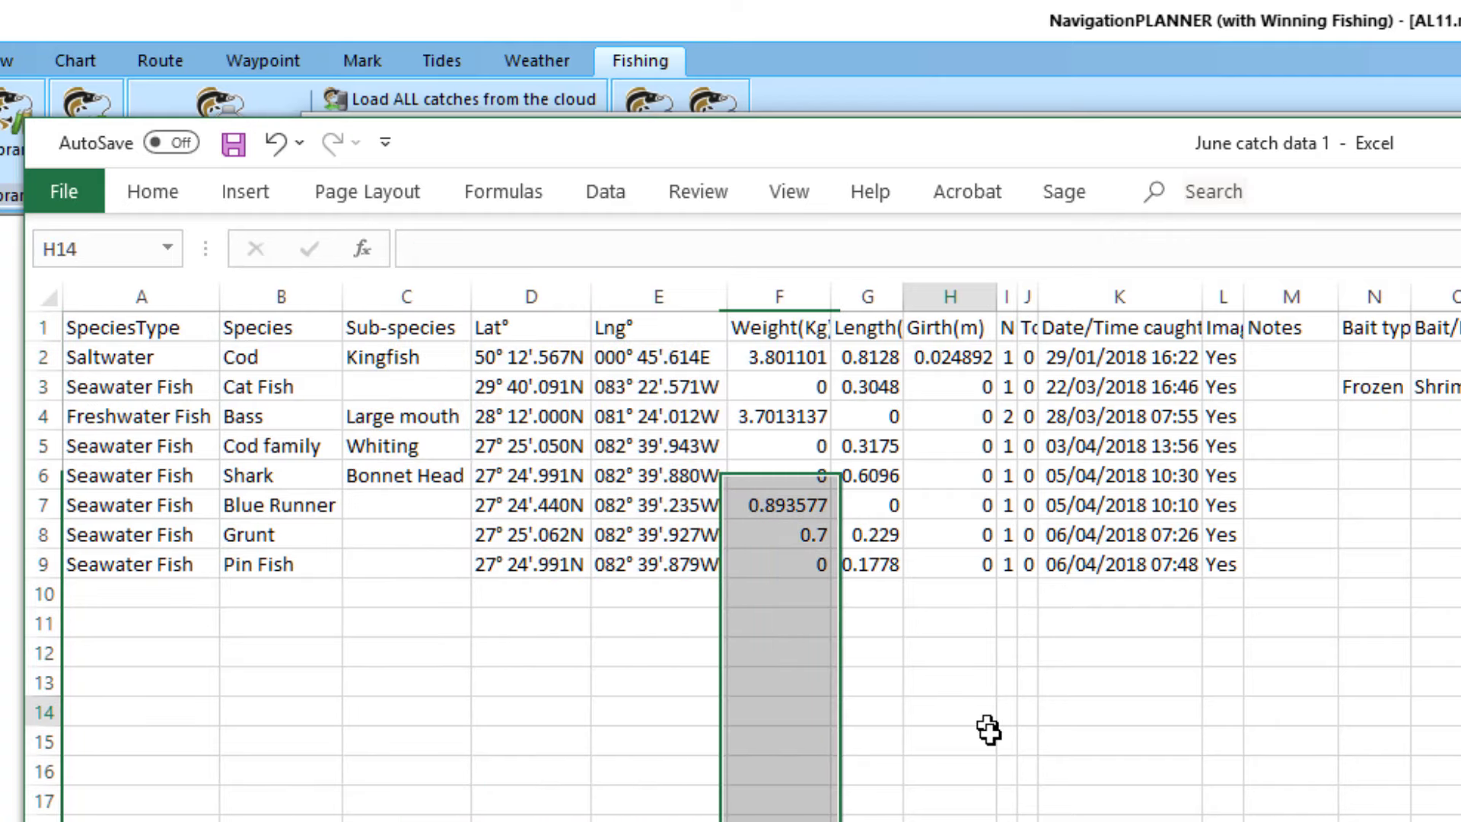